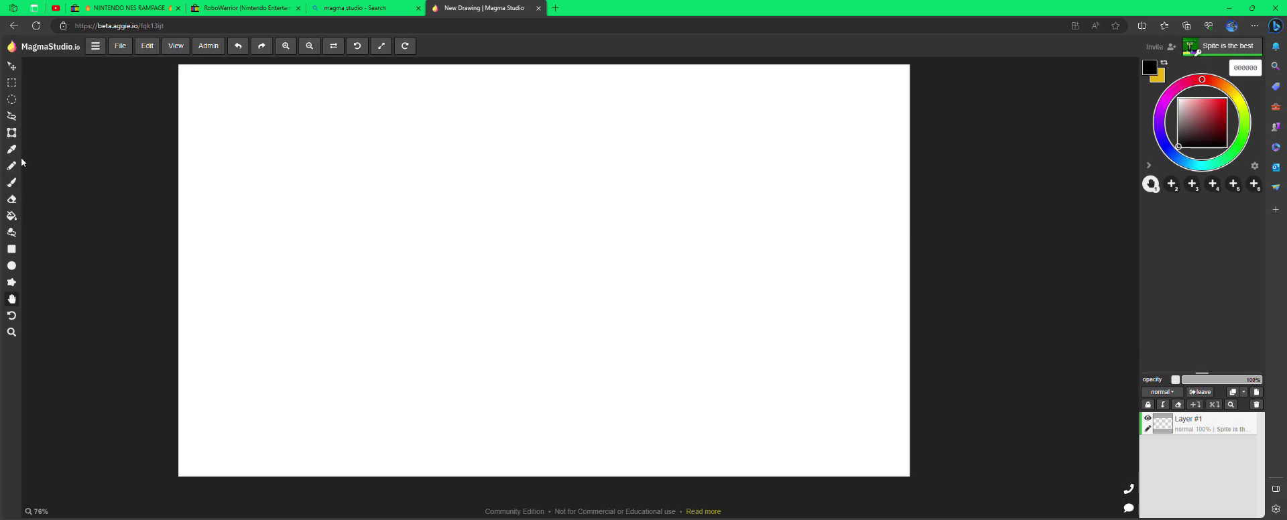
Activate the Pencil for drawing, and search the web for "vectorman 3" in a new browser tab.
{"action": "left_click", "coordinate": [14, 167]}
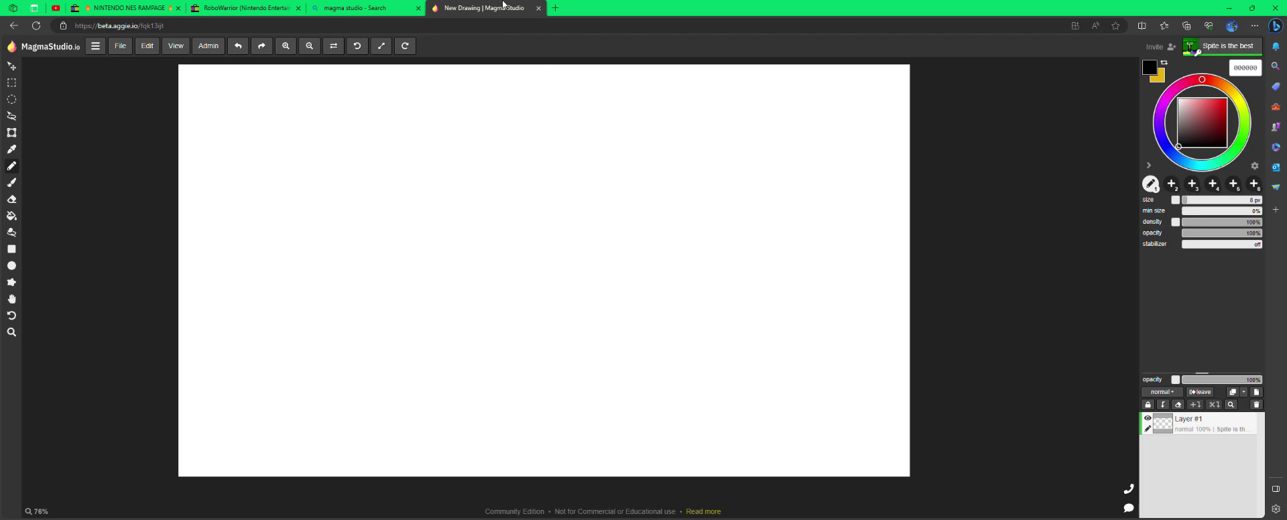
{"action": "left_click", "coordinate": [554, 8]}
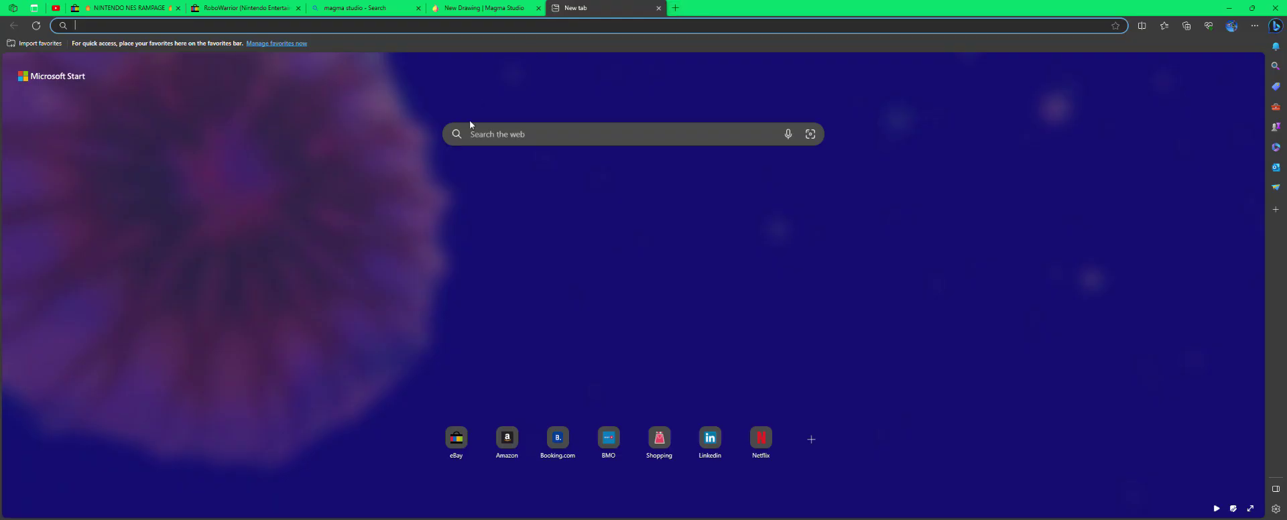
{"action": "type", "text": "ve"}
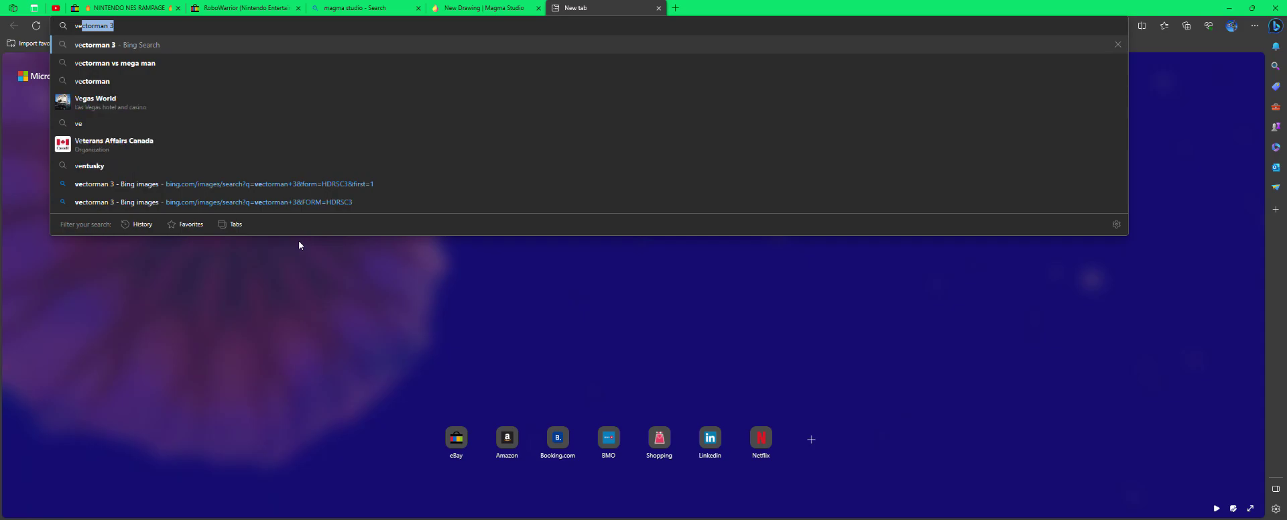
{"action": "type", "text": "ctorman 3"}
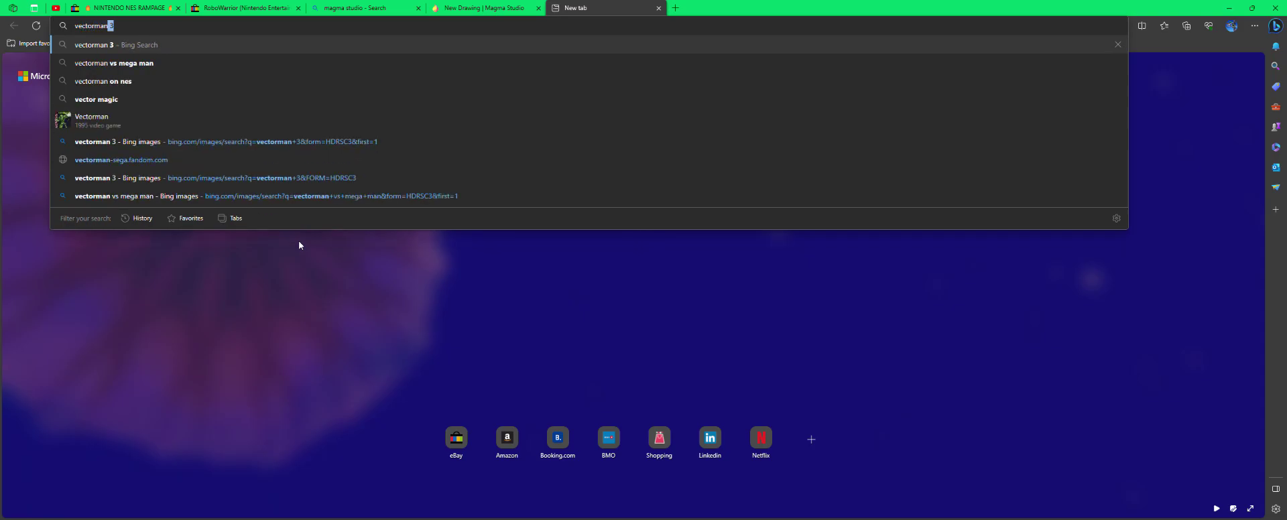
{"action": "key", "text": "Return"}
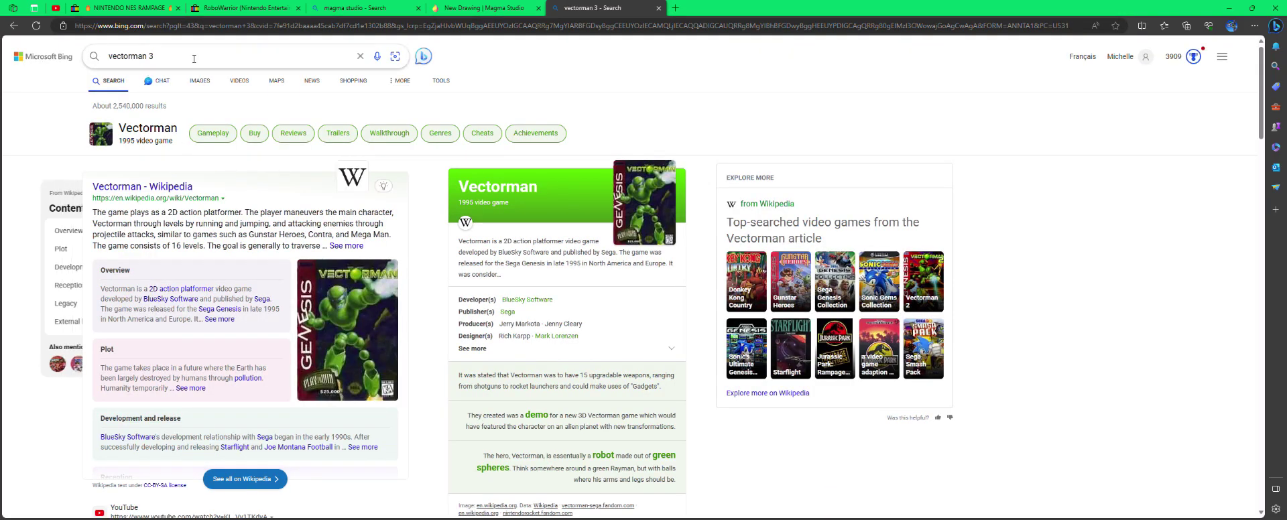
Change the web search to "vectorman" and show its image results.
{"action": "left_click", "coordinate": [189, 67]}
{"action": "key", "text": "BackSpace"}
{"action": "key", "text": "BackSpace"}
{"action": "key", "text": "Return"}
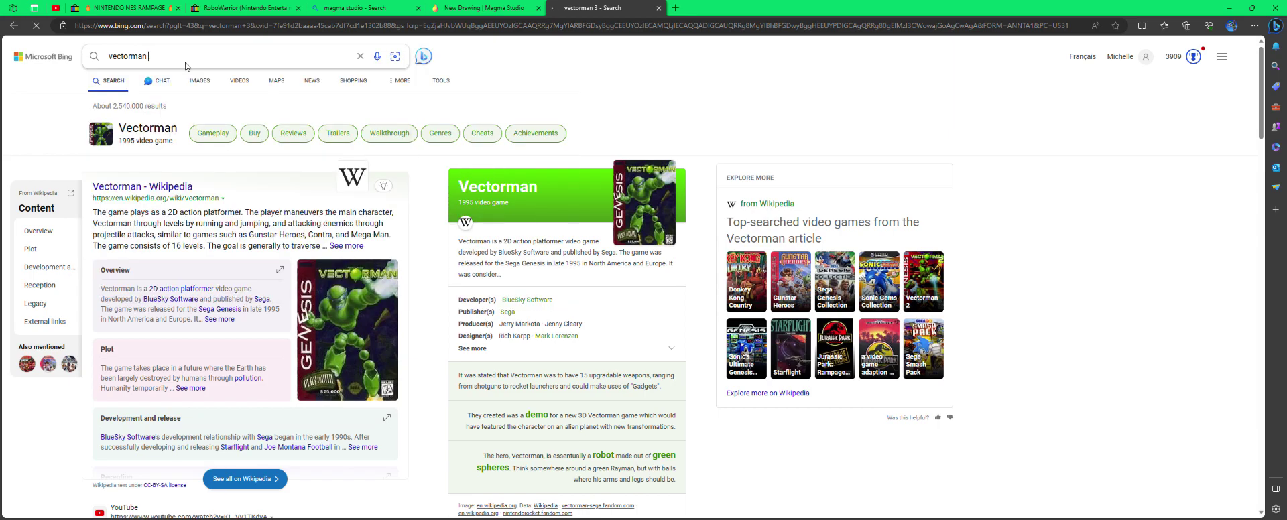
{"action": "left_click", "coordinate": [200, 81]}
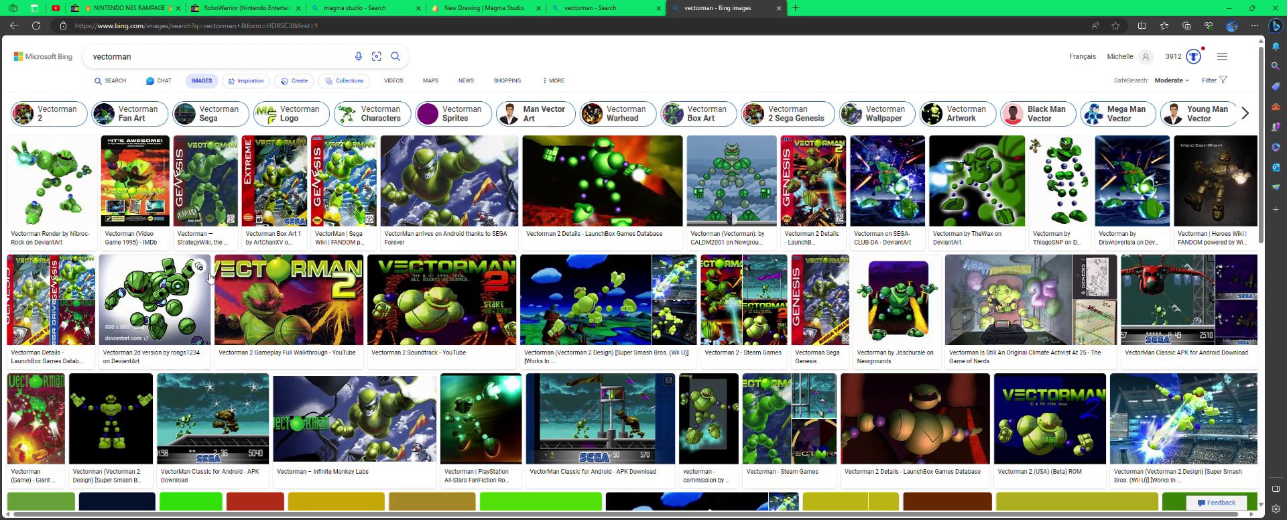
Browse the Vectorman image results and open the Vectorman Chibi picture from DeviantArt as a reference.
{"action": "scroll", "coordinate": [213, 281], "scroll_direction": "down", "scroll_amount": 10}
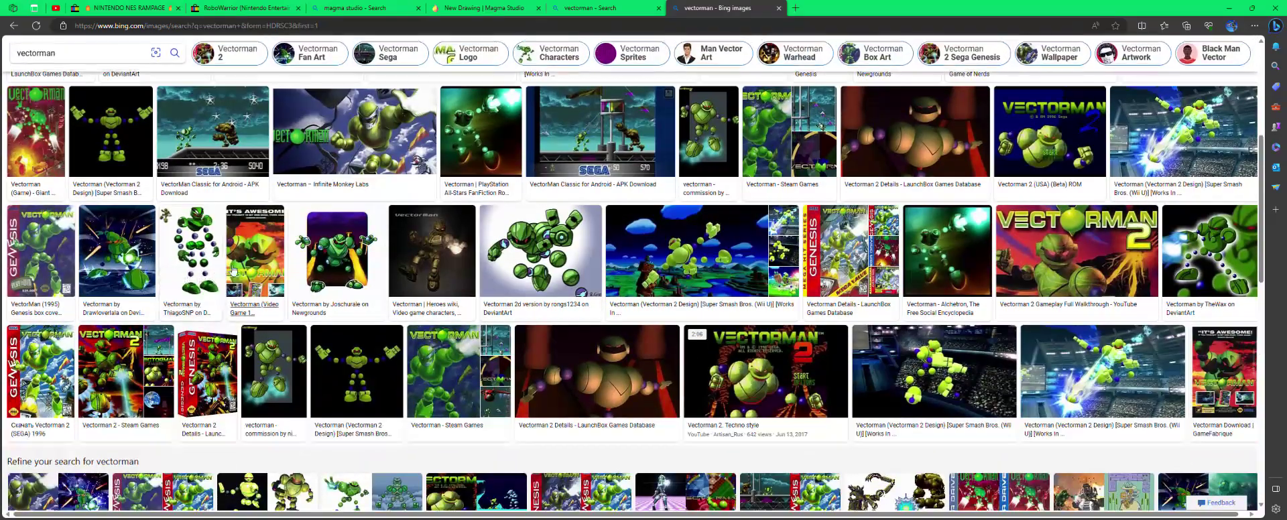
{"action": "scroll", "coordinate": [433, 283], "scroll_direction": "down", "scroll_amount": 10}
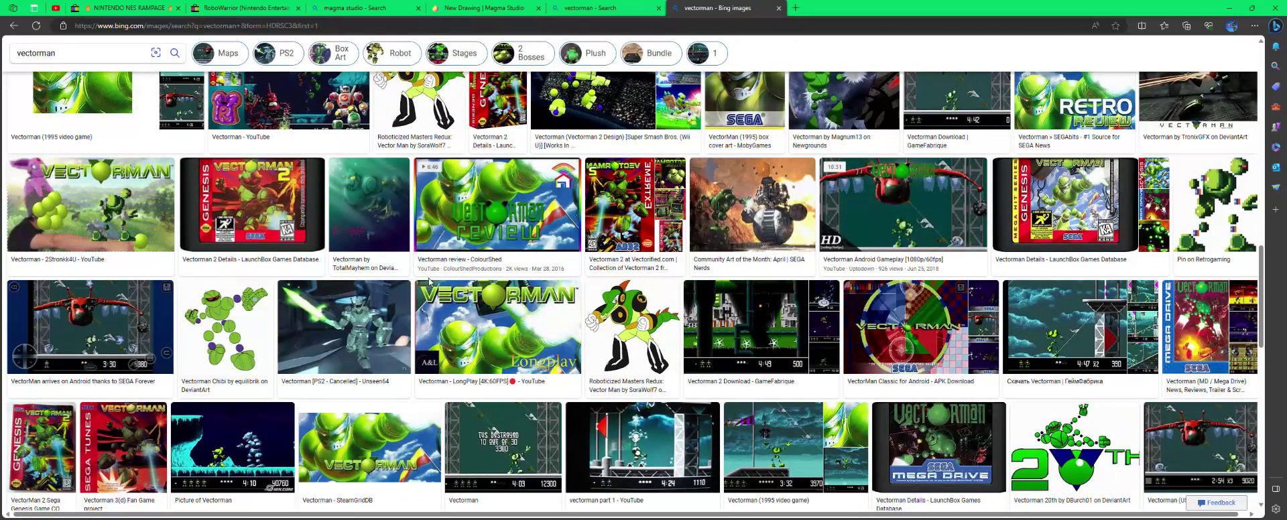
{"action": "left_click", "coordinate": [227, 319]}
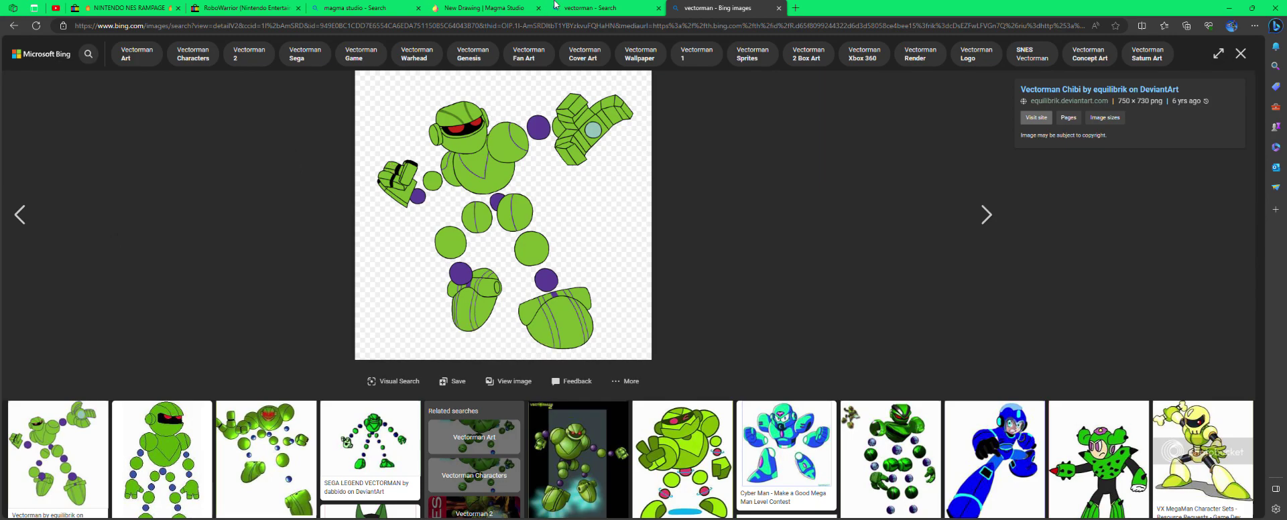
Close the leftover Vectorman web search page and return to the Magma Studio drawing.
{"action": "left_click", "coordinate": [604, 8]}
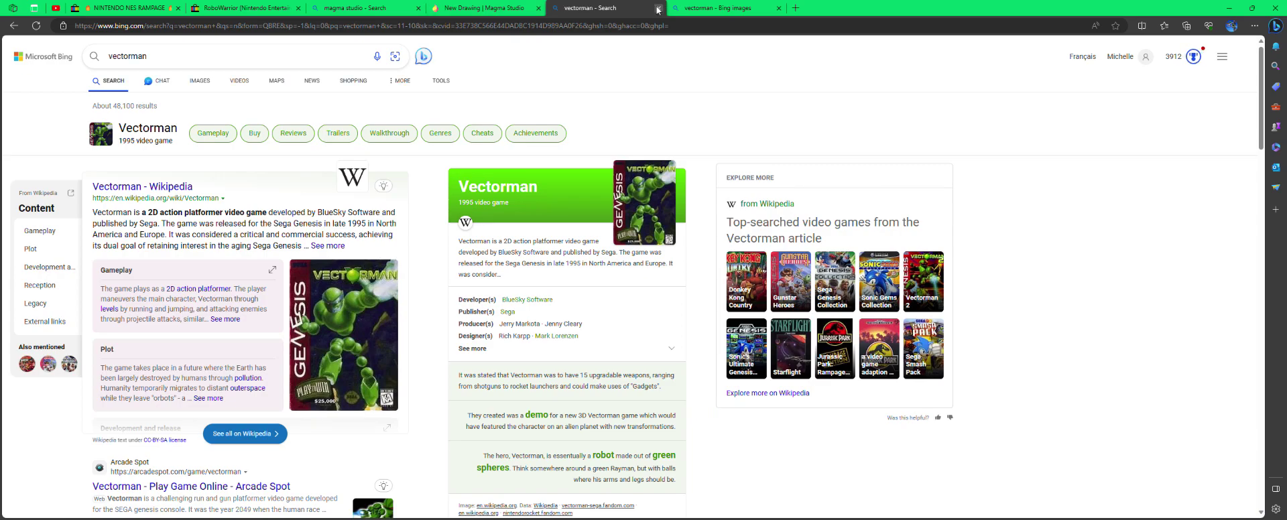
{"action": "left_click", "coordinate": [659, 7]}
{"action": "left_click", "coordinate": [487, 9]}
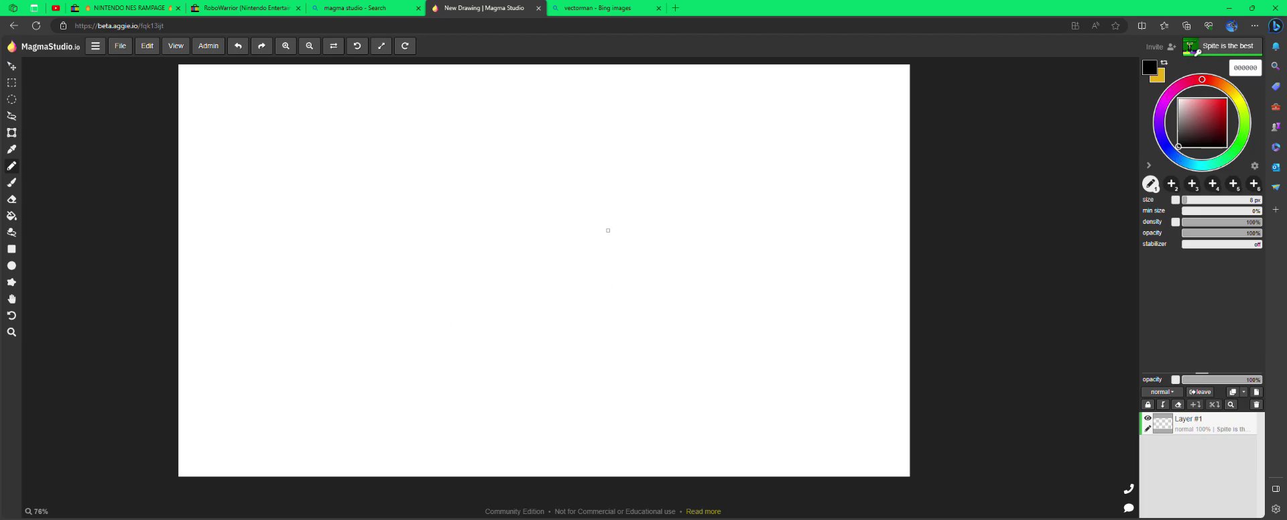
Draw a large rounded torso outline in black in the lower middle of the canvas.
{"action": "mouse_move", "coordinate": [424, 349]}
{"action": "left_mouse_down"}
{"action": "mouse_move", "coordinate": [407, 299]}
{"action": "mouse_move", "coordinate": [428, 268]}
{"action": "mouse_move", "coordinate": [477, 268]}
{"action": "mouse_move", "coordinate": [493, 332]}
{"action": "mouse_move", "coordinate": [472, 356]}
{"action": "mouse_move", "coordinate": [421, 345]}
{"action": "left_mouse_up"}
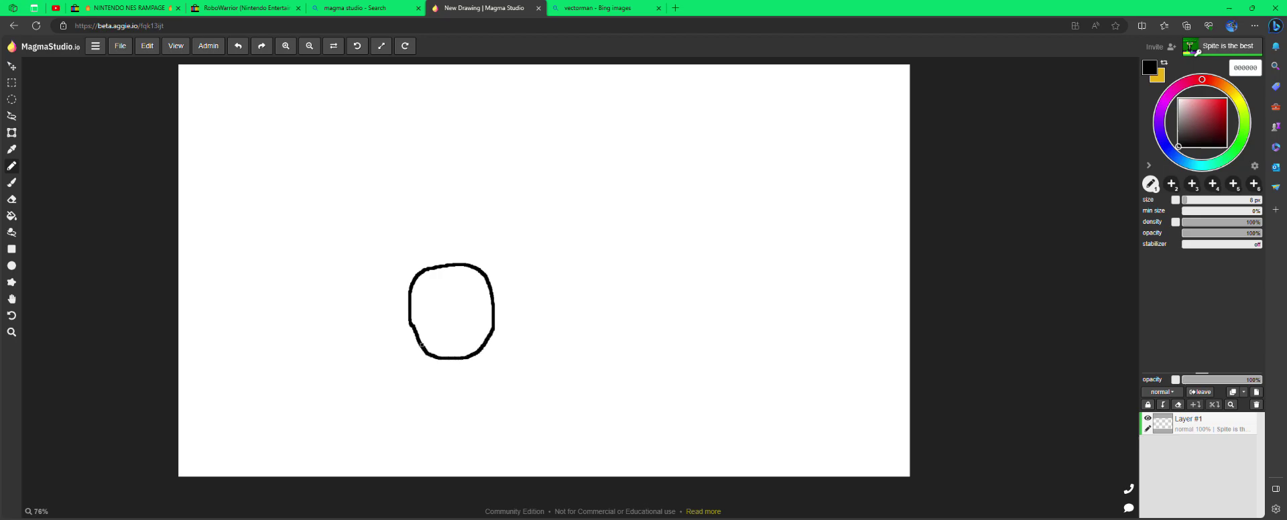
{"action": "left_click", "coordinate": [238, 45]}
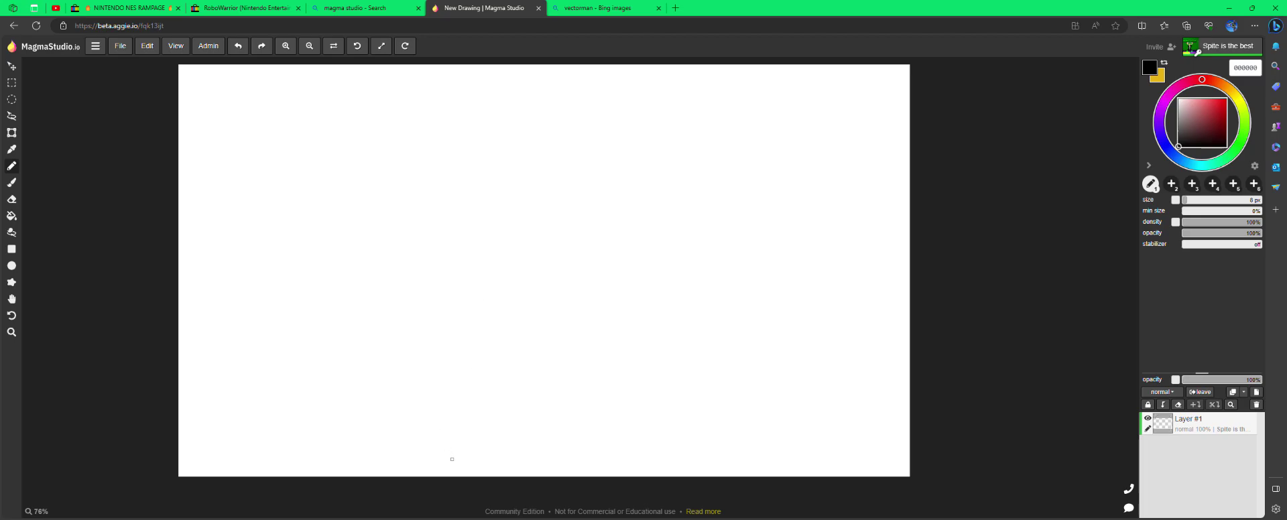
{"action": "mouse_move", "coordinate": [452, 452]}
{"action": "left_mouse_down"}
{"action": "mouse_move", "coordinate": [430, 418]}
{"action": "mouse_move", "coordinate": [420, 355]}
{"action": "mouse_move", "coordinate": [430, 292]}
{"action": "mouse_move", "coordinate": [475, 256]}
{"action": "mouse_move", "coordinate": [531, 246]}
{"action": "mouse_move", "coordinate": [615, 259]}
{"action": "mouse_move", "coordinate": [637, 343]}
{"action": "mouse_move", "coordinate": [617, 405]}
{"action": "mouse_move", "coordinate": [570, 439]}
{"action": "mouse_move", "coordinate": [445, 447]}
{"action": "left_mouse_up"}
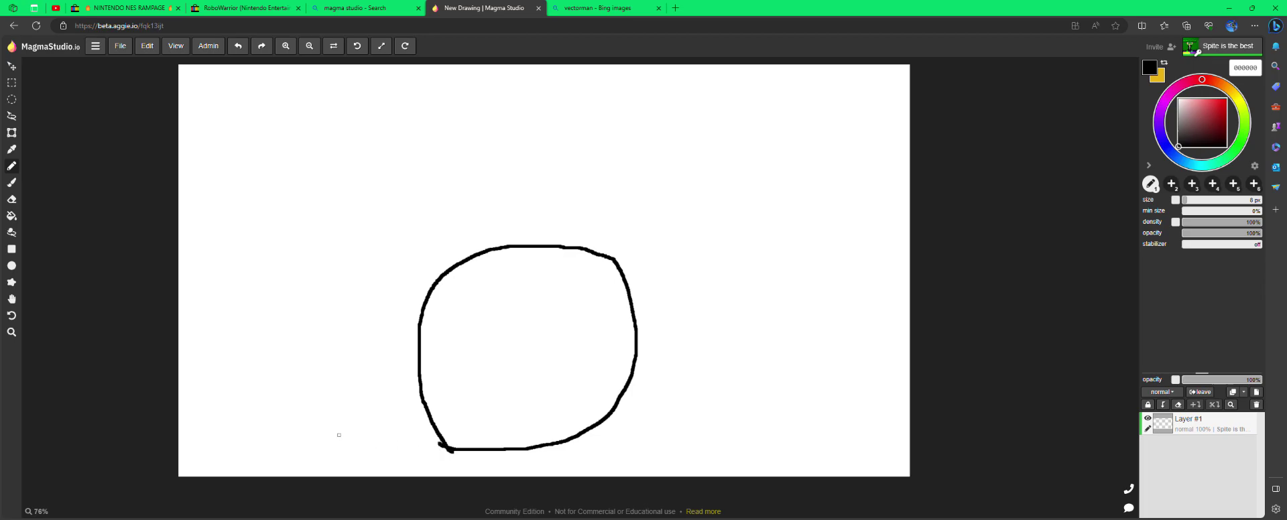
{"action": "left_click_drag", "start_coordinate": [480, 449], "coordinate": [470, 485]}
{"action": "left_click_drag", "start_coordinate": [546, 444], "coordinate": [547, 483]}
{"action": "left_click", "coordinate": [556, 8]}
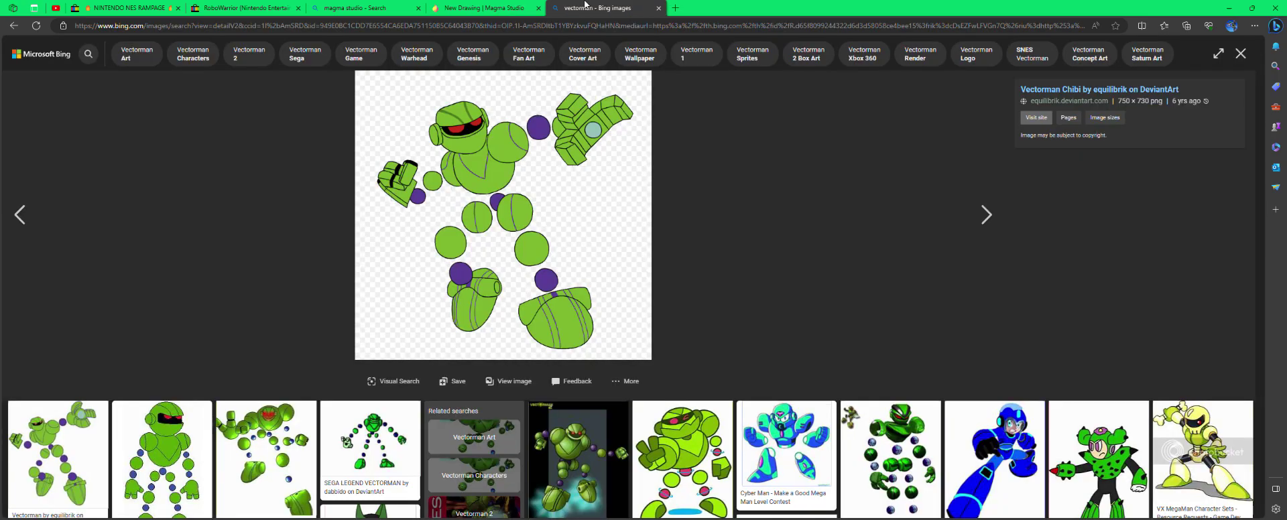
{"action": "left_click", "coordinate": [484, 9]}
{"action": "left_click", "coordinate": [238, 46]}
{"action": "left_click", "coordinate": [237, 46]}
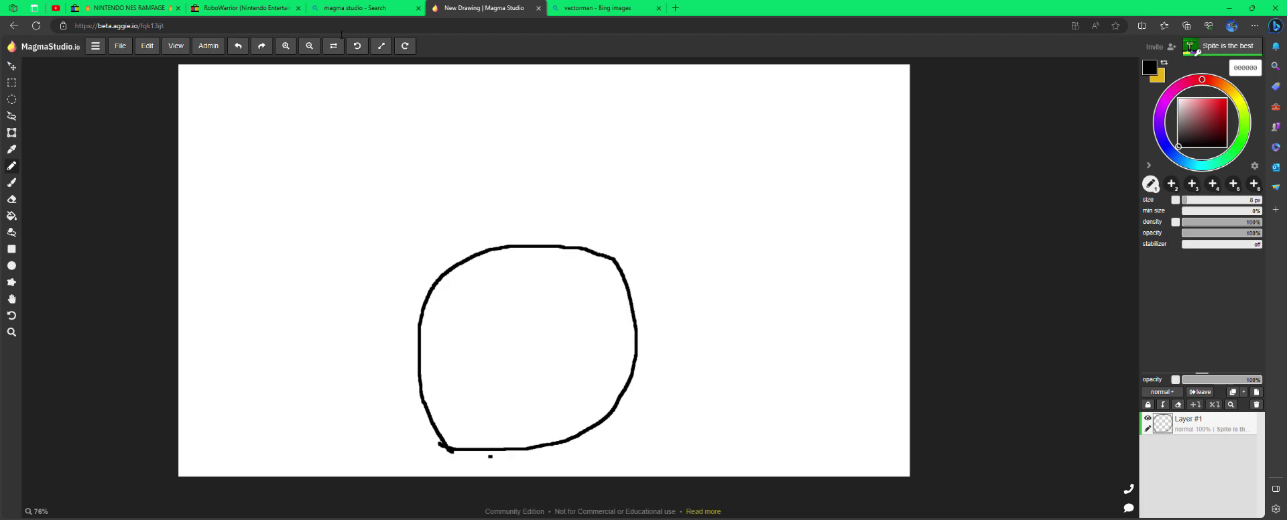
{"action": "left_click", "coordinate": [238, 47]}
Draw a small rounded arch below the torso at the canvas's bottom edge and check the Vectorman reference picture.
{"action": "mouse_move", "coordinate": [463, 477]}
{"action": "left_mouse_down"}
{"action": "mouse_move", "coordinate": [535, 462]}
{"action": "mouse_move", "coordinate": [546, 482]}
{"action": "left_mouse_up"}
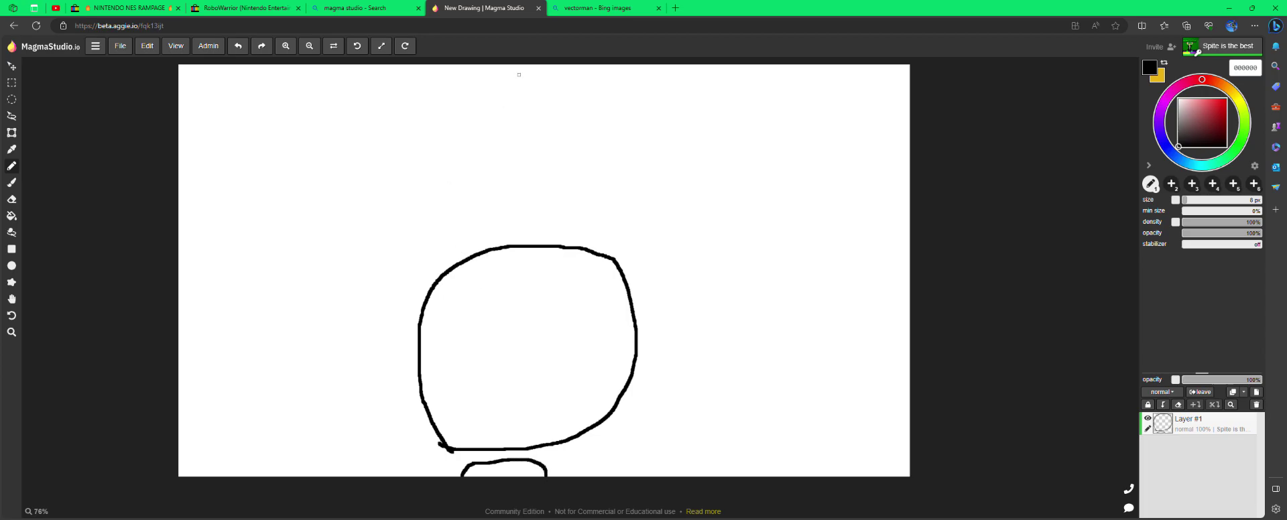
{"action": "left_click", "coordinate": [590, 8]}
{"action": "left_click", "coordinate": [459, 7]}
Draw a rounded shoulder on each upper side of the torso and a V-shaped line on the chest.
{"action": "mouse_move", "coordinate": [457, 264]}
{"action": "left_mouse_down"}
{"action": "mouse_move", "coordinate": [436, 236]}
{"action": "mouse_move", "coordinate": [407, 236]}
{"action": "mouse_move", "coordinate": [387, 340]}
{"action": "mouse_move", "coordinate": [416, 340]}
{"action": "left_mouse_up"}
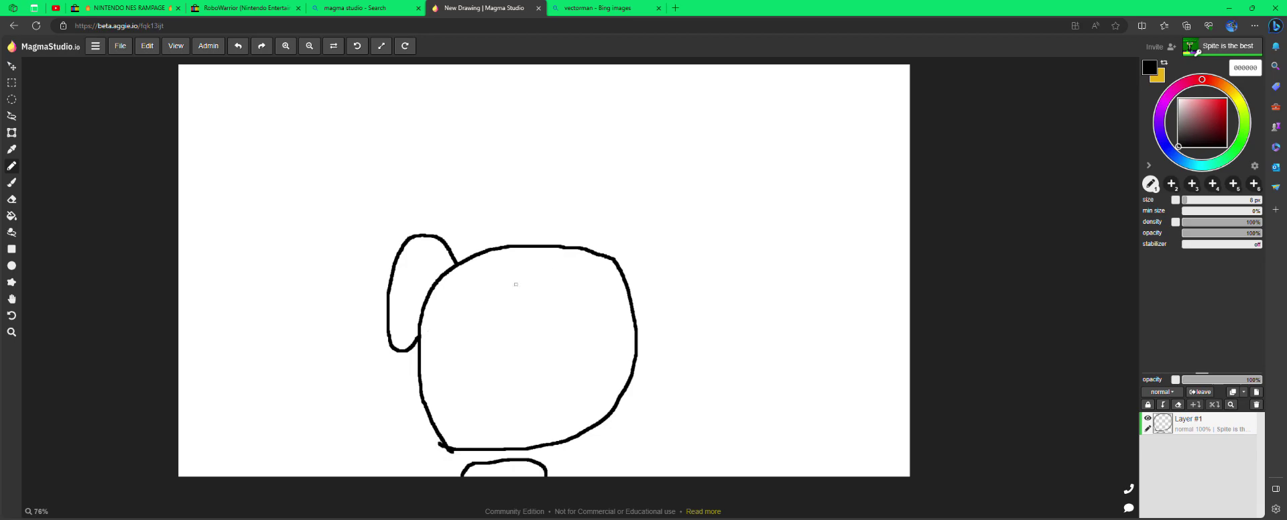
{"action": "left_click", "coordinate": [238, 46]}
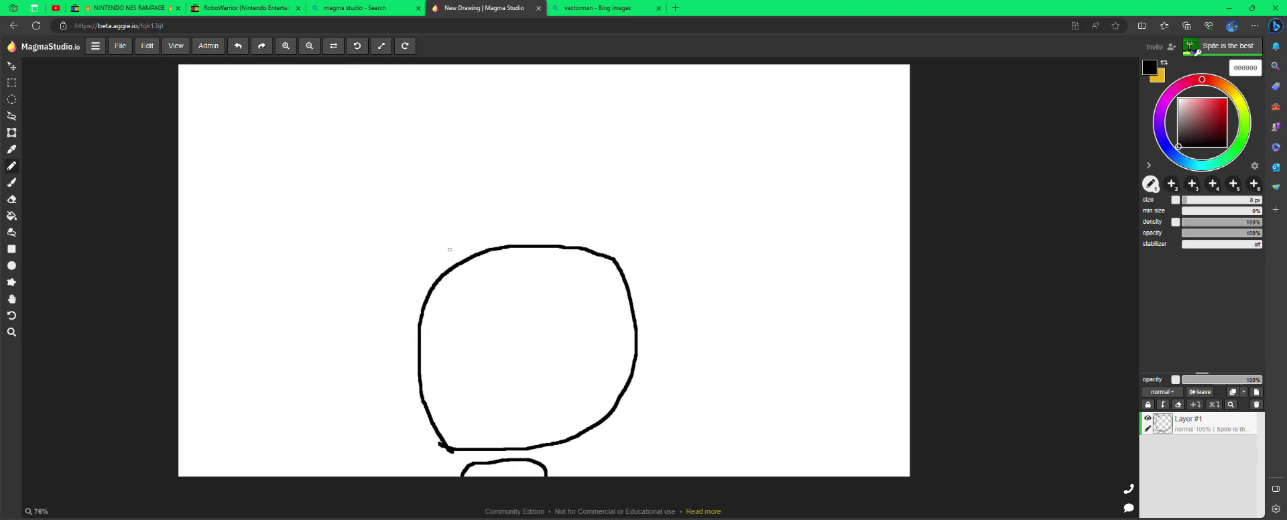
{"action": "mouse_move", "coordinate": [451, 270]}
{"action": "left_mouse_down"}
{"action": "mouse_move", "coordinate": [412, 245]}
{"action": "mouse_move", "coordinate": [379, 272]}
{"action": "mouse_move", "coordinate": [377, 333]}
{"action": "mouse_move", "coordinate": [416, 333]}
{"action": "left_mouse_up"}
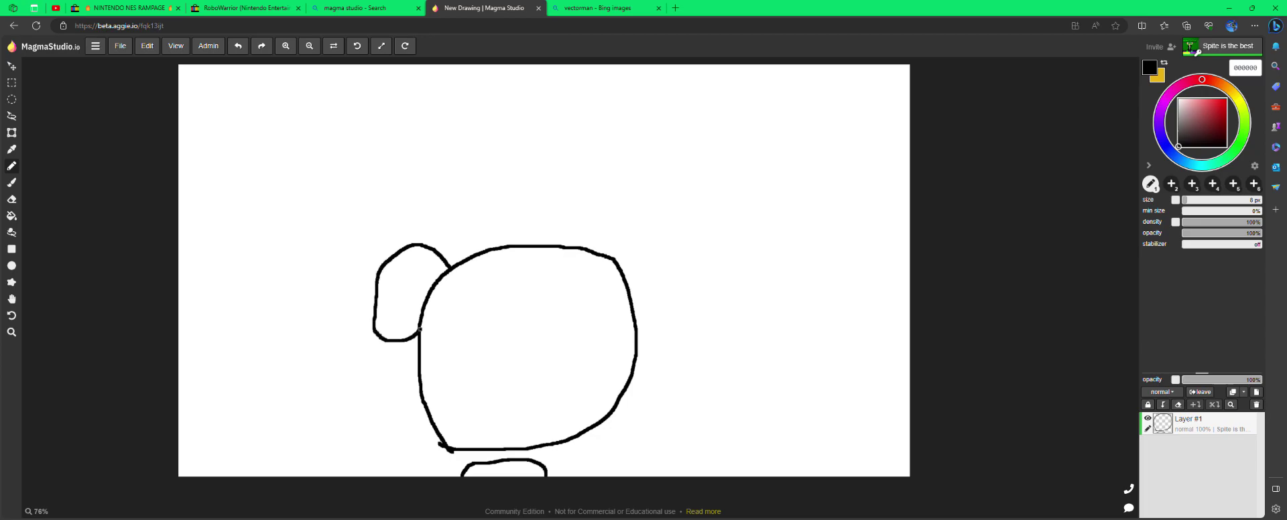
{"action": "mouse_move", "coordinate": [607, 258]}
{"action": "left_mouse_down"}
{"action": "mouse_move", "coordinate": [639, 246]}
{"action": "mouse_move", "coordinate": [659, 291]}
{"action": "mouse_move", "coordinate": [660, 320]}
{"action": "mouse_move", "coordinate": [630, 333]}
{"action": "left_mouse_up"}
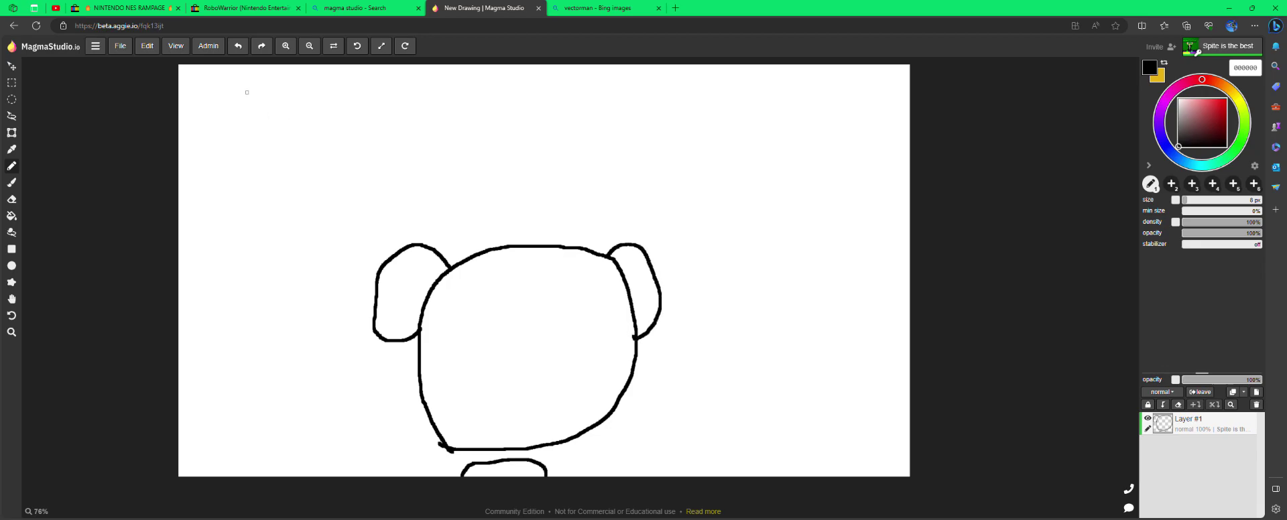
{"action": "left_click", "coordinate": [238, 45]}
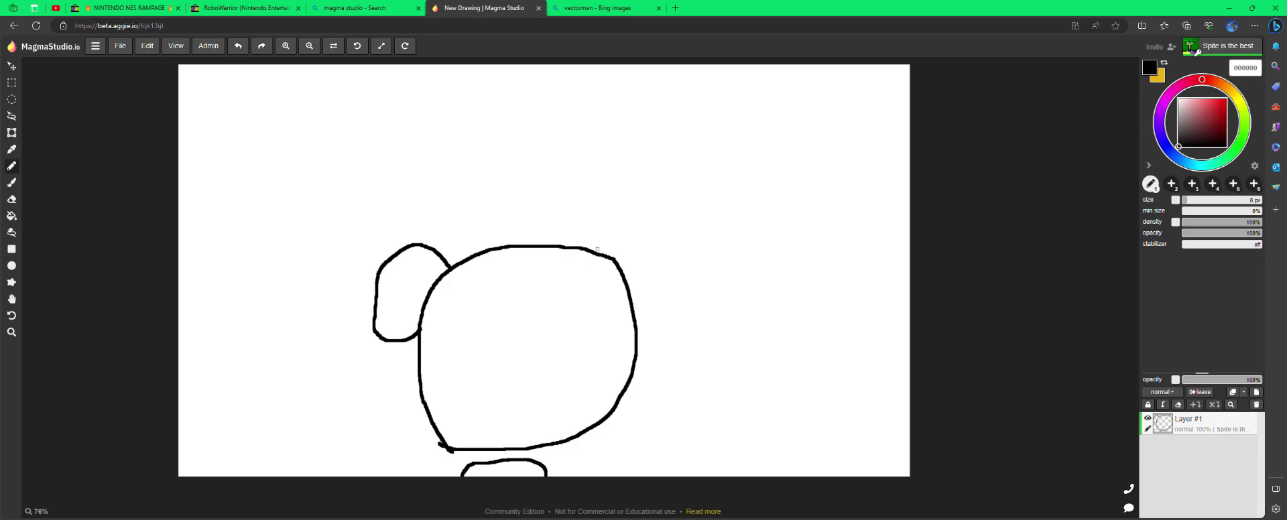
{"action": "mouse_move", "coordinate": [593, 249]}
{"action": "left_mouse_down"}
{"action": "mouse_move", "coordinate": [623, 233]}
{"action": "mouse_move", "coordinate": [650, 239]}
{"action": "mouse_move", "coordinate": [668, 267]}
{"action": "mouse_move", "coordinate": [672, 302]}
{"action": "mouse_move", "coordinate": [634, 323]}
{"action": "left_mouse_up"}
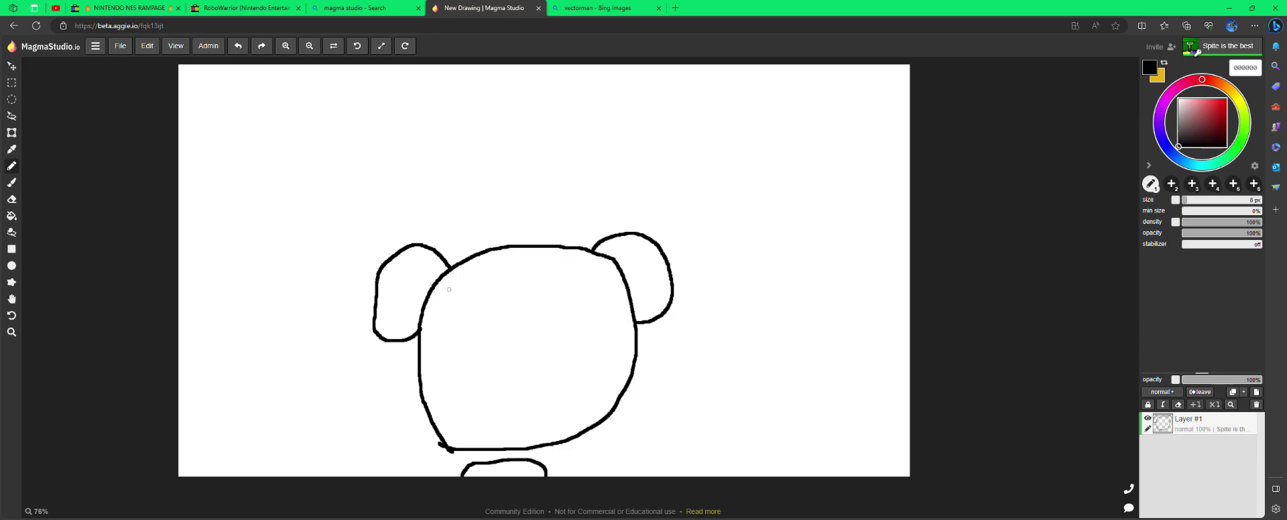
{"action": "mouse_move", "coordinate": [464, 261]}
{"action": "left_mouse_down"}
{"action": "mouse_move", "coordinate": [527, 357]}
{"action": "mouse_move", "coordinate": [581, 249]}
{"action": "left_mouse_up"}
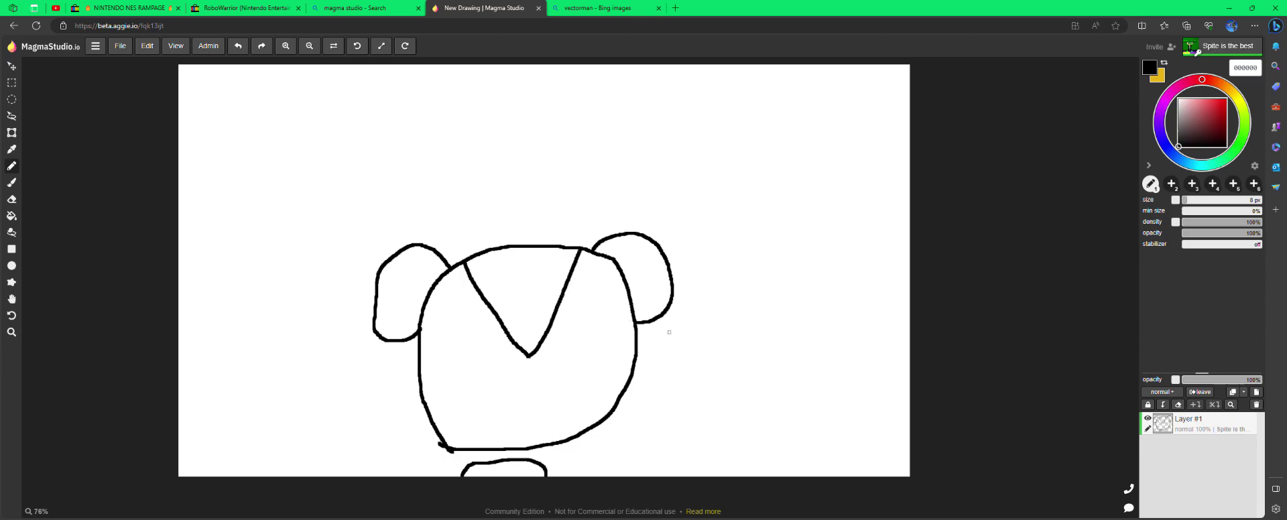
Draw two small arm circles, one below the other, beneath the figure's left-hand shoulder, guided by the reference picture.
{"action": "left_click", "coordinate": [627, 5]}
{"action": "left_click", "coordinate": [475, 6]}
{"action": "mouse_move", "coordinate": [342, 360]}
{"action": "left_mouse_down"}
{"action": "mouse_move", "coordinate": [365, 346]}
{"action": "mouse_move", "coordinate": [388, 365]}
{"action": "mouse_move", "coordinate": [376, 387]}
{"action": "mouse_move", "coordinate": [343, 377]}
{"action": "mouse_move", "coordinate": [341, 358]}
{"action": "left_mouse_up"}
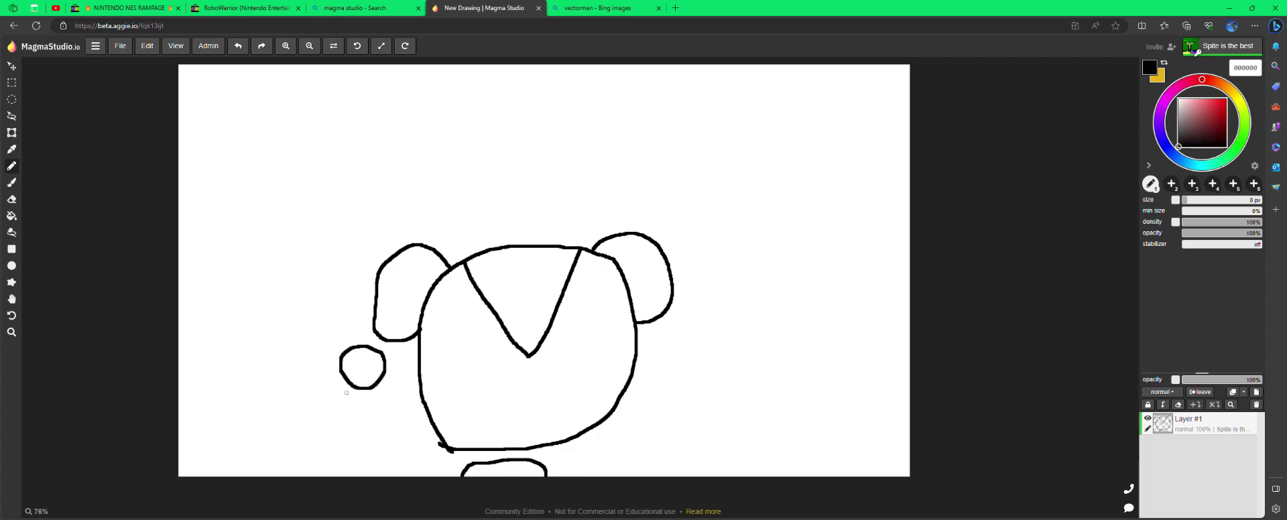
{"action": "mouse_move", "coordinate": [328, 420]}
{"action": "left_mouse_down"}
{"action": "mouse_move", "coordinate": [350, 391]}
{"action": "mouse_move", "coordinate": [365, 405]}
{"action": "mouse_move", "coordinate": [355, 429]}
{"action": "mouse_move", "coordinate": [330, 425]}
{"action": "mouse_move", "coordinate": [328, 409]}
{"action": "left_mouse_up"}
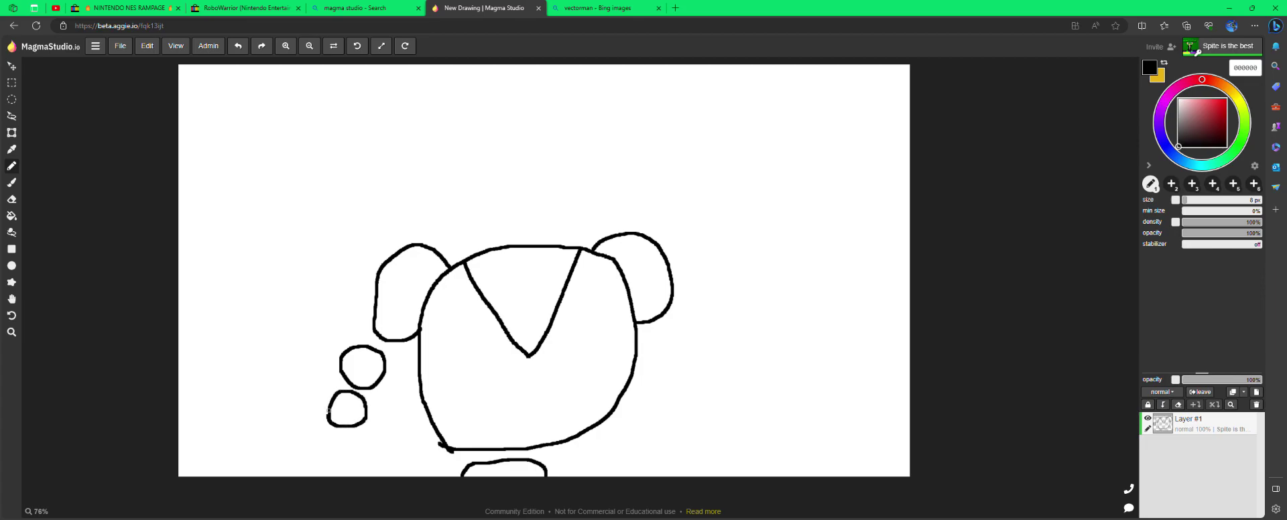
{"action": "left_click", "coordinate": [238, 46]}
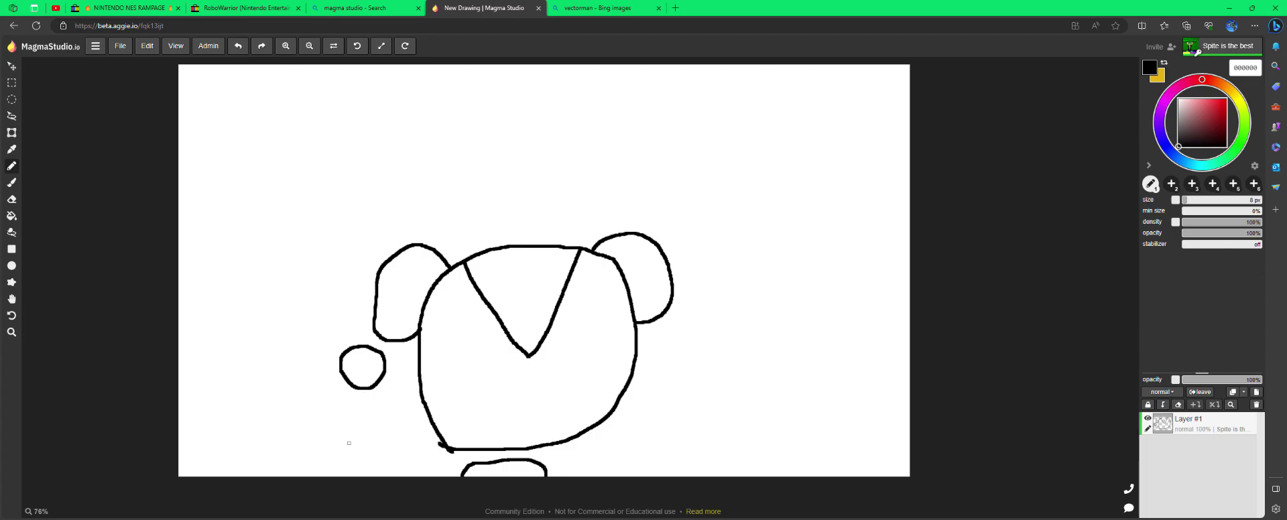
{"action": "mouse_move", "coordinate": [331, 426]}
{"action": "left_mouse_down"}
{"action": "mouse_move", "coordinate": [348, 402]}
{"action": "mouse_move", "coordinate": [366, 435]}
{"action": "mouse_move", "coordinate": [337, 440]}
{"action": "mouse_move", "coordinate": [331, 424]}
{"action": "left_mouse_up"}
Check the reference picture and draw the angular hand outline below the two left-hand arm circles, reaching the canvas's bottom edge.
{"action": "left_click", "coordinate": [578, 6]}
{"action": "left_click", "coordinate": [477, 6]}
{"action": "mouse_move", "coordinate": [325, 440]}
{"action": "left_mouse_down"}
{"action": "mouse_move", "coordinate": [354, 459]}
{"action": "mouse_move", "coordinate": [350, 479]}
{"action": "left_mouse_up"}
{"action": "left_click_drag", "start_coordinate": [324, 441], "coordinate": [303, 473]}
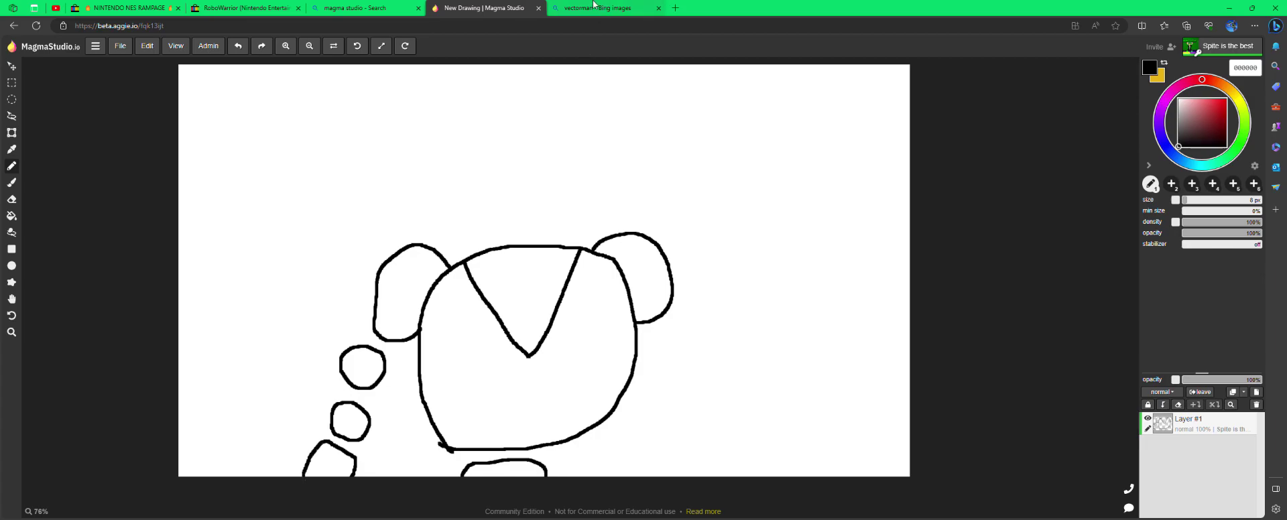
Draw two small arm circles running diagonally down and outward from the right-hand shoulder, guided by the reference picture.
{"action": "left_click", "coordinate": [589, 6]}
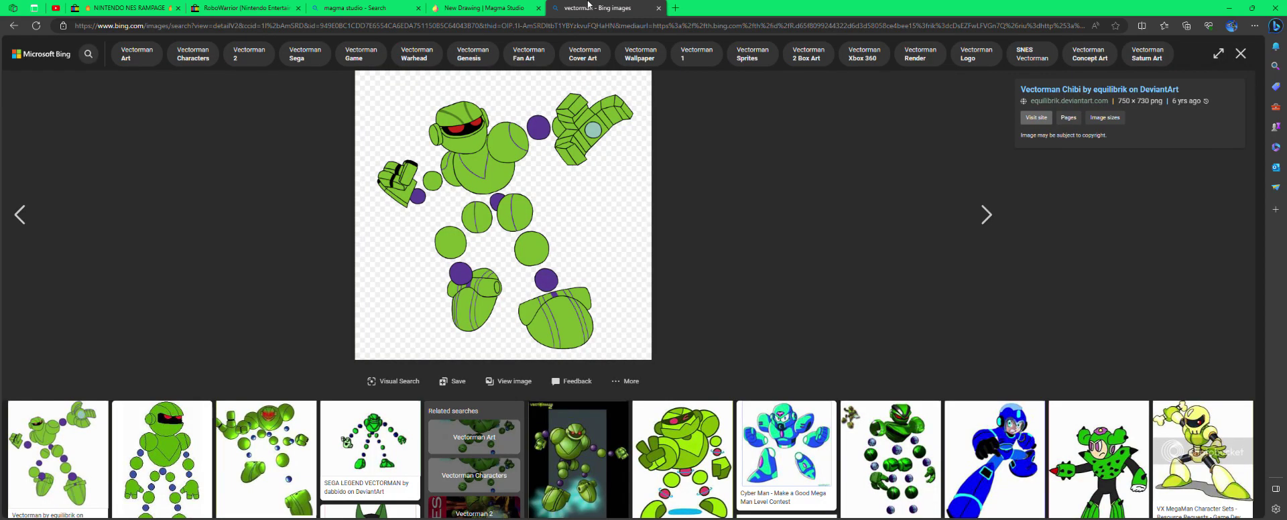
{"action": "left_click", "coordinate": [496, 7]}
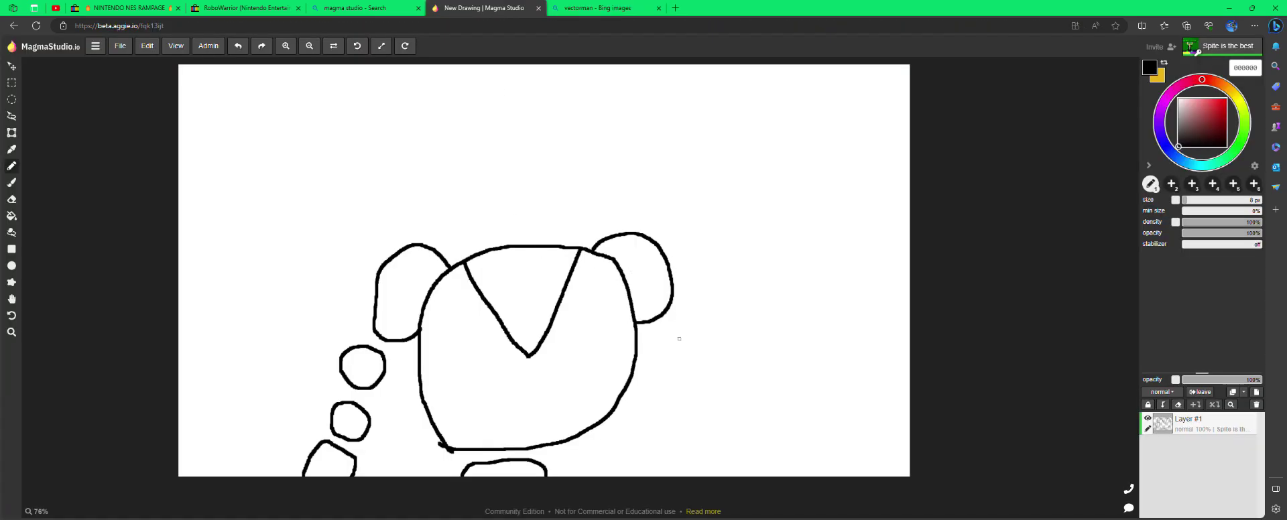
{"action": "mouse_move", "coordinate": [662, 345]}
{"action": "left_mouse_down"}
{"action": "mouse_move", "coordinate": [699, 327]}
{"action": "mouse_move", "coordinate": [706, 351]}
{"action": "mouse_move", "coordinate": [688, 375]}
{"action": "mouse_move", "coordinate": [667, 367]}
{"action": "mouse_move", "coordinate": [665, 331]}
{"action": "left_mouse_up"}
{"action": "left_click", "coordinate": [238, 46]}
{"action": "mouse_move", "coordinate": [678, 319]}
{"action": "left_mouse_down"}
{"action": "mouse_move", "coordinate": [714, 315]}
{"action": "mouse_move", "coordinate": [702, 335]}
{"action": "mouse_move", "coordinate": [679, 310]}
{"action": "left_mouse_up"}
{"action": "mouse_move", "coordinate": [728, 360]}
{"action": "left_mouse_down"}
{"action": "mouse_move", "coordinate": [753, 339]}
{"action": "mouse_move", "coordinate": [759, 355]}
{"action": "mouse_move", "coordinate": [726, 353]}
{"action": "left_mouse_up"}
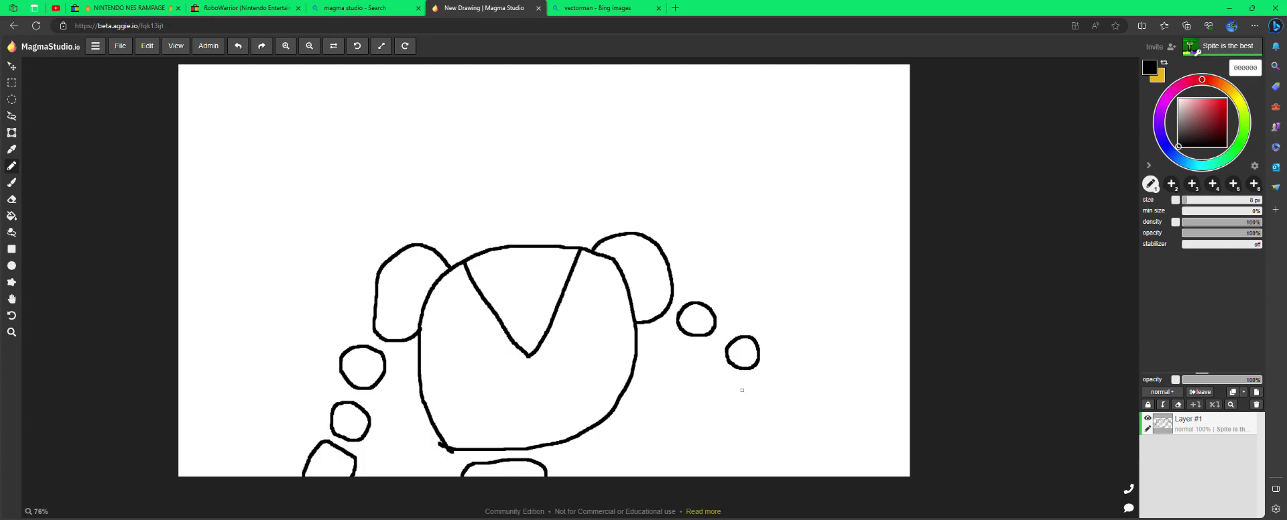
Draw an open hand with spread fingers below the outer circle of the right-hand arm.
{"action": "mouse_move", "coordinate": [745, 387]}
{"action": "left_mouse_down"}
{"action": "mouse_move", "coordinate": [779, 364]}
{"action": "mouse_move", "coordinate": [830, 385]}
{"action": "mouse_move", "coordinate": [826, 401]}
{"action": "left_mouse_up"}
{"action": "mouse_move", "coordinate": [814, 398]}
{"action": "left_mouse_down"}
{"action": "mouse_move", "coordinate": [788, 380]}
{"action": "mouse_move", "coordinate": [778, 388]}
{"action": "mouse_move", "coordinate": [808, 410]}
{"action": "mouse_move", "coordinate": [798, 425]}
{"action": "mouse_move", "coordinate": [773, 397]}
{"action": "mouse_move", "coordinate": [761, 431]}
{"action": "mouse_move", "coordinate": [749, 387]}
{"action": "left_mouse_up"}
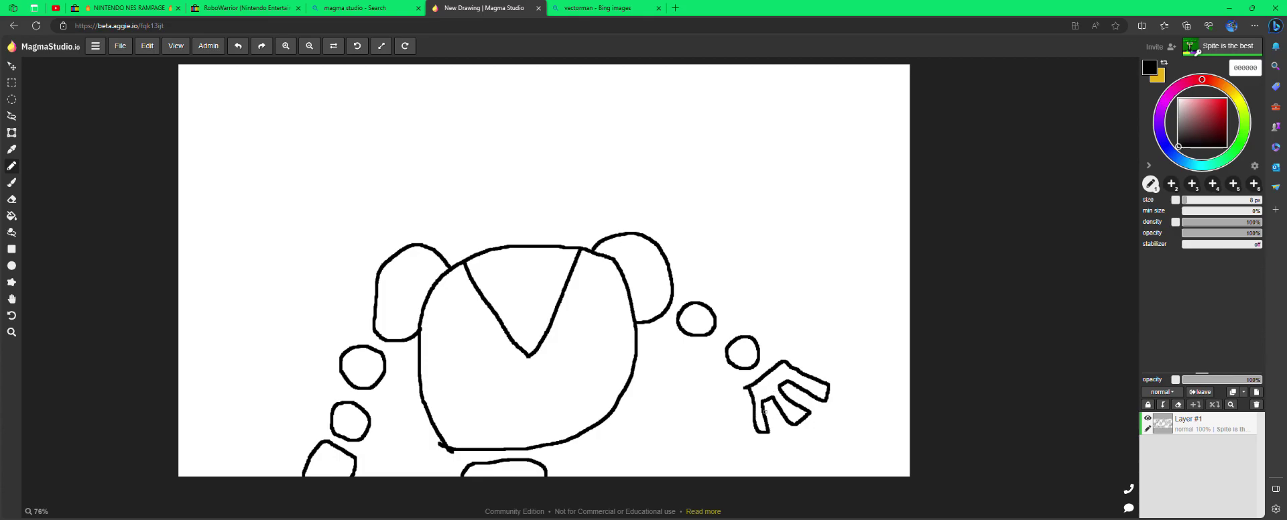
{"action": "left_click_drag", "start_coordinate": [765, 402], "coordinate": [780, 431]}
Draw a small circle near the canvas's lower right corner, below the open hand, without the long line down from the fingers.
{"action": "left_click_drag", "start_coordinate": [777, 428], "coordinate": [814, 479]}
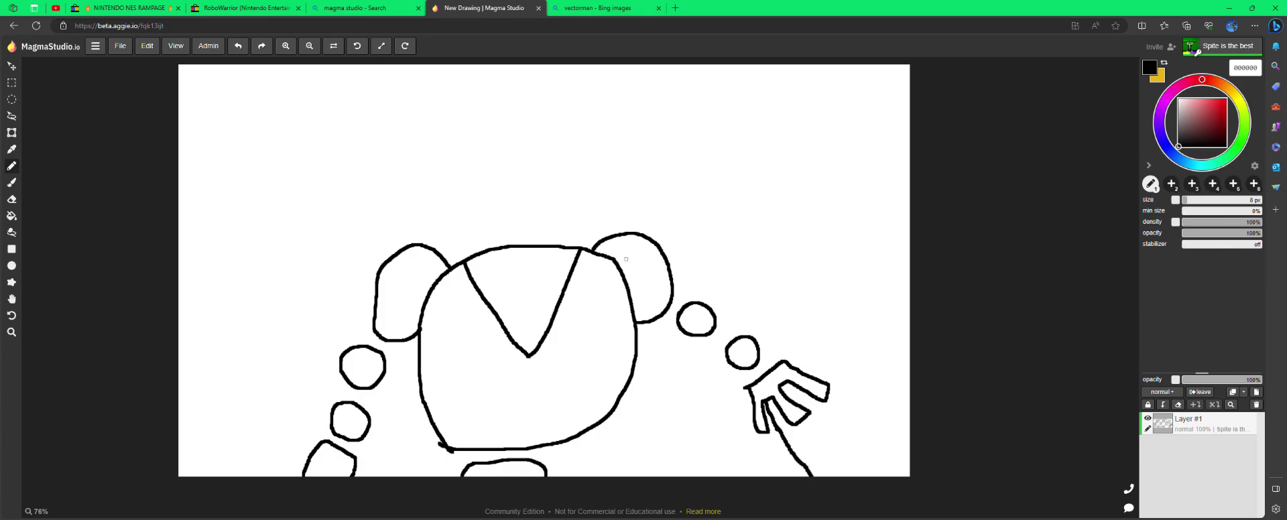
{"action": "key", "text": "ctrl+z"}
{"action": "mouse_move", "coordinate": [830, 458]}
{"action": "left_mouse_down"}
{"action": "mouse_move", "coordinate": [861, 444]}
{"action": "mouse_move", "coordinate": [862, 459]}
{"action": "mouse_move", "coordinate": [831, 459]}
{"action": "left_mouse_up"}
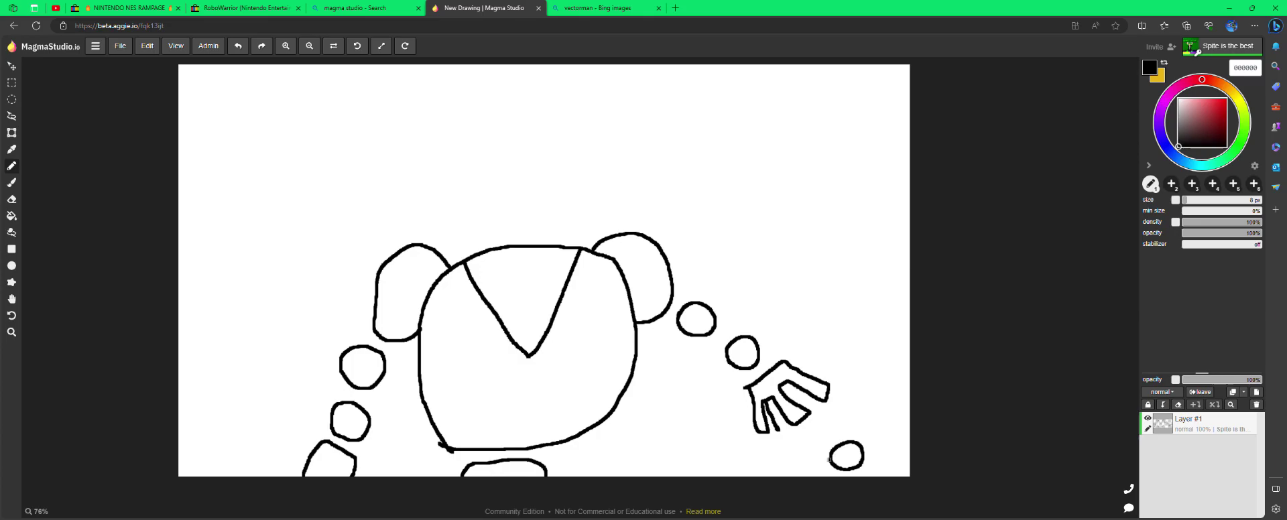
{"action": "mouse_move", "coordinate": [830, 460]}
{"action": "left_mouse_down"}
{"action": "mouse_move", "coordinate": [819, 447]}
{"action": "mouse_move", "coordinate": [846, 427]}
{"action": "mouse_move", "coordinate": [856, 441]}
{"action": "left_mouse_up"}
{"action": "left_click_drag", "start_coordinate": [848, 470], "coordinate": [879, 477]}
{"action": "left_click", "coordinate": [239, 46]}
{"action": "left_click", "coordinate": [239, 46]}
{"action": "mouse_move", "coordinate": [841, 466]}
{"action": "left_mouse_down"}
{"action": "mouse_move", "coordinate": [844, 480]}
{"action": "mouse_move", "coordinate": [871, 467]}
{"action": "mouse_move", "coordinate": [875, 477]}
{"action": "left_mouse_up"}
{"action": "left_click_drag", "start_coordinate": [775, 426], "coordinate": [798, 460]}
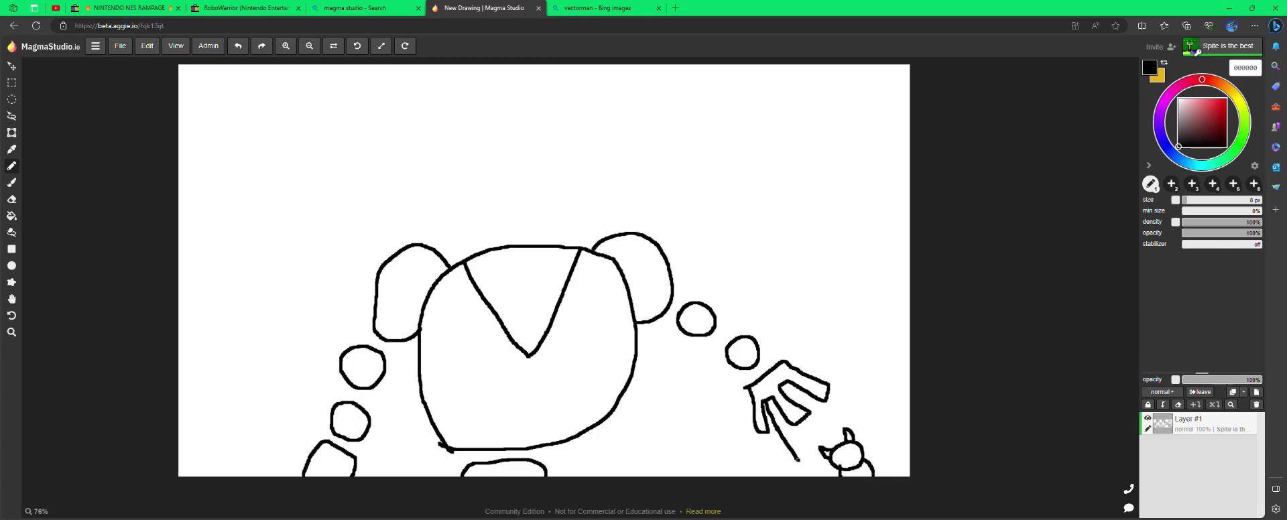
{"action": "left_click", "coordinate": [239, 47]}
{"action": "left_click", "coordinate": [240, 47]}
{"action": "left_click", "coordinate": [240, 46]}
{"action": "left_click", "coordinate": [239, 46]}
{"action": "left_click", "coordinate": [239, 47]}
{"action": "left_click", "coordinate": [239, 46]}
{"action": "left_click", "coordinate": [240, 47]}
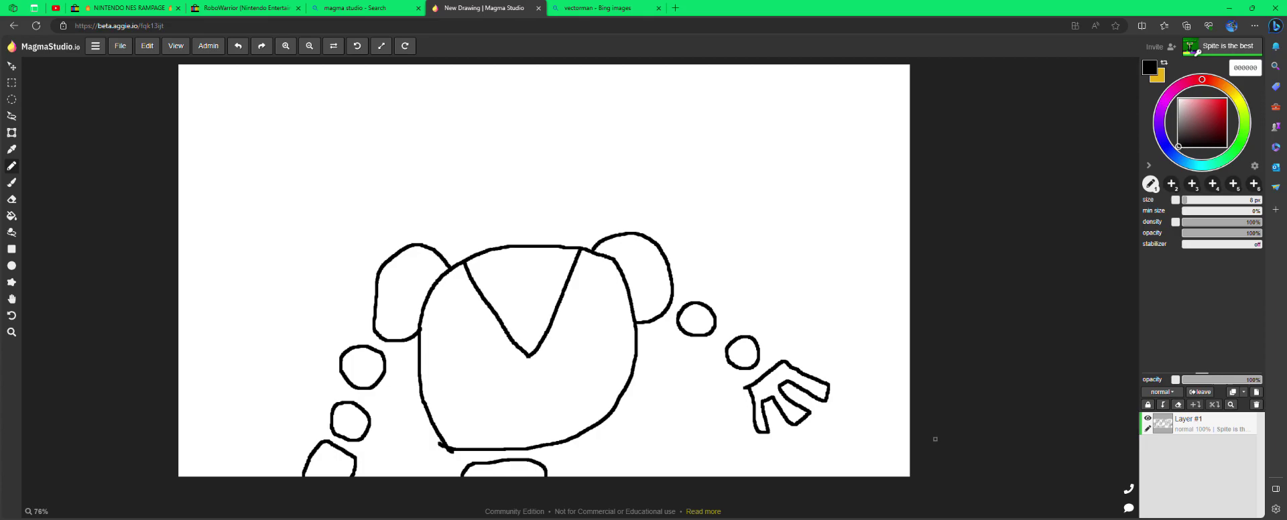
Draw a small circle with pointed claws below the open hand and link it to the fingers with long outlines reaching the canvas's lower edge.
{"action": "mouse_move", "coordinate": [808, 449]}
{"action": "left_mouse_down"}
{"action": "mouse_move", "coordinate": [833, 452]}
{"action": "mouse_move", "coordinate": [810, 464]}
{"action": "mouse_move", "coordinate": [798, 444]}
{"action": "left_mouse_up"}
{"action": "left_click", "coordinate": [238, 46]}
{"action": "mouse_move", "coordinate": [814, 463]}
{"action": "left_mouse_down"}
{"action": "mouse_move", "coordinate": [820, 438]}
{"action": "mouse_move", "coordinate": [848, 453]}
{"action": "mouse_move", "coordinate": [831, 474]}
{"action": "mouse_move", "coordinate": [799, 442]}
{"action": "mouse_move", "coordinate": [813, 444]}
{"action": "mouse_move", "coordinate": [825, 419]}
{"action": "mouse_move", "coordinate": [838, 434]}
{"action": "left_mouse_up"}
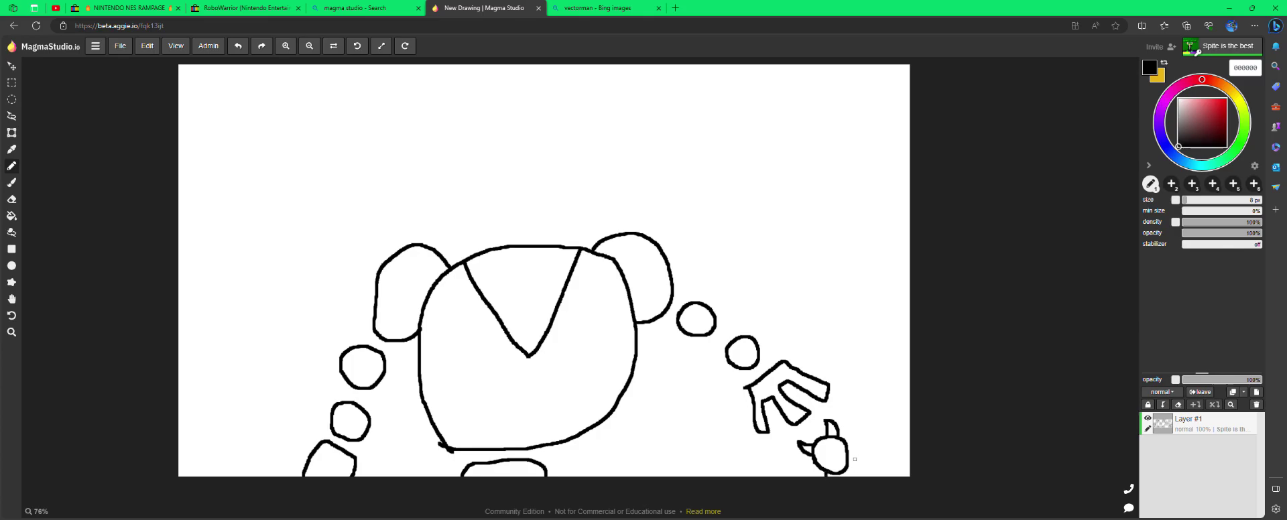
{"action": "left_click_drag", "start_coordinate": [846, 456], "coordinate": [865, 477]}
{"action": "left_click_drag", "start_coordinate": [768, 399], "coordinate": [814, 480]}
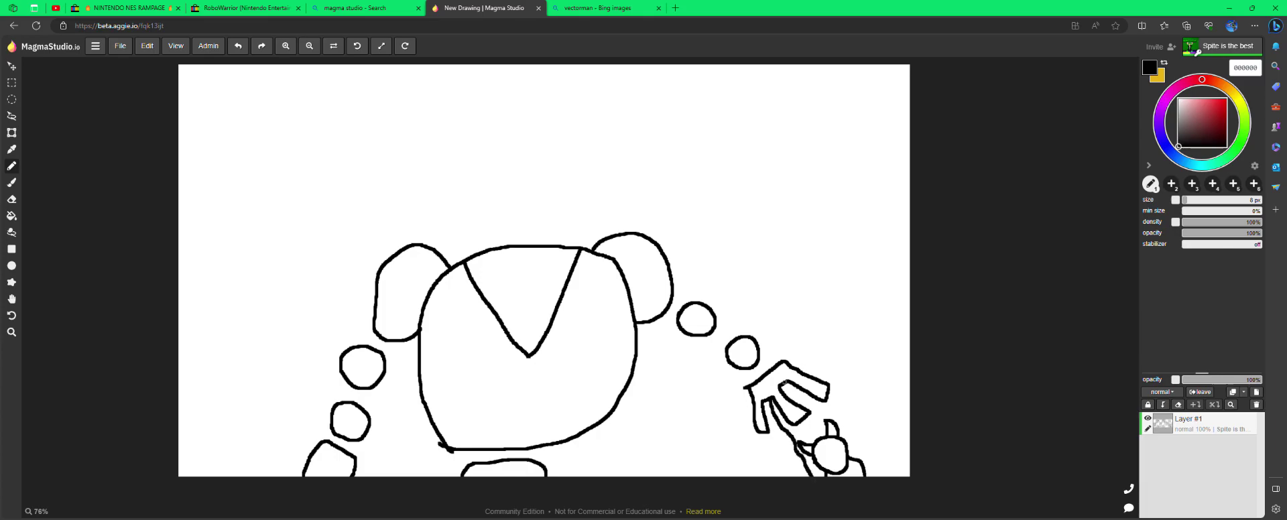
{"action": "mouse_move", "coordinate": [786, 384]}
{"action": "left_mouse_down"}
{"action": "mouse_move", "coordinate": [838, 413]}
{"action": "mouse_move", "coordinate": [876, 475]}
{"action": "left_mouse_up"}
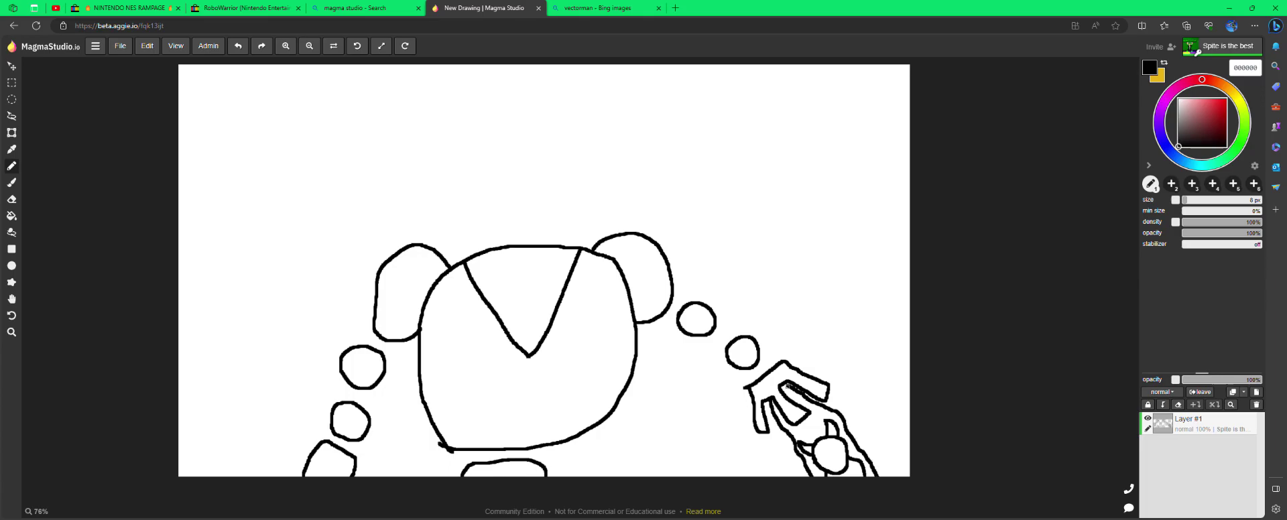
{"action": "left_click_drag", "start_coordinate": [782, 398], "coordinate": [788, 408]}
Check the reference picture and add one curved panel line across each shoulder.
{"action": "left_click", "coordinate": [590, 8]}
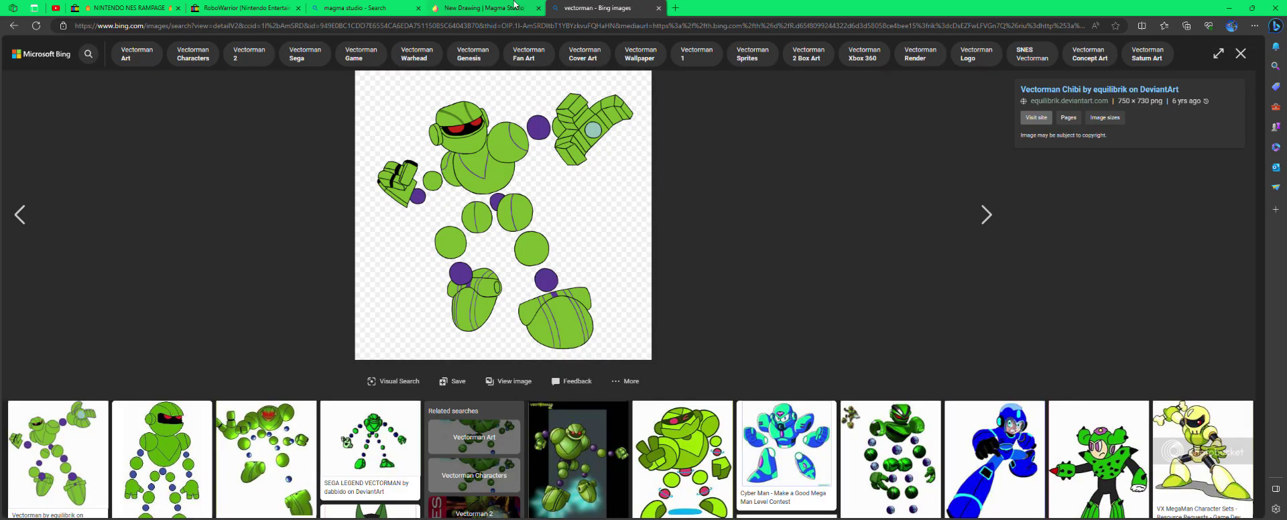
{"action": "left_click", "coordinate": [496, 7]}
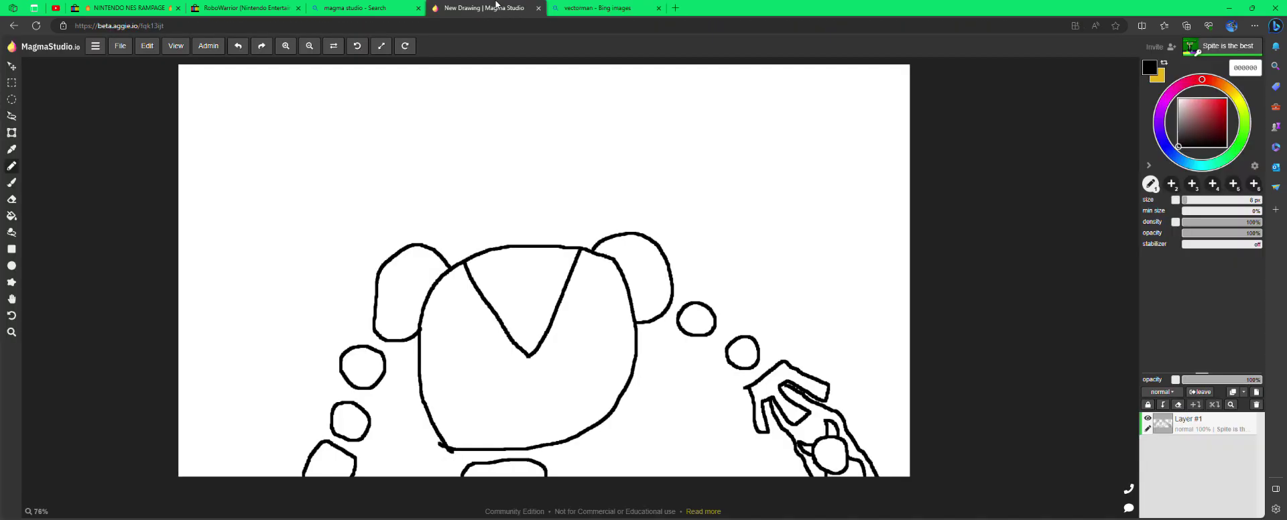
{"action": "left_click_drag", "start_coordinate": [623, 236], "coordinate": [671, 296]}
{"action": "mouse_move", "coordinate": [412, 244]}
{"action": "left_mouse_down"}
{"action": "mouse_move", "coordinate": [405, 303]}
{"action": "mouse_move", "coordinate": [374, 332]}
{"action": "left_mouse_up"}
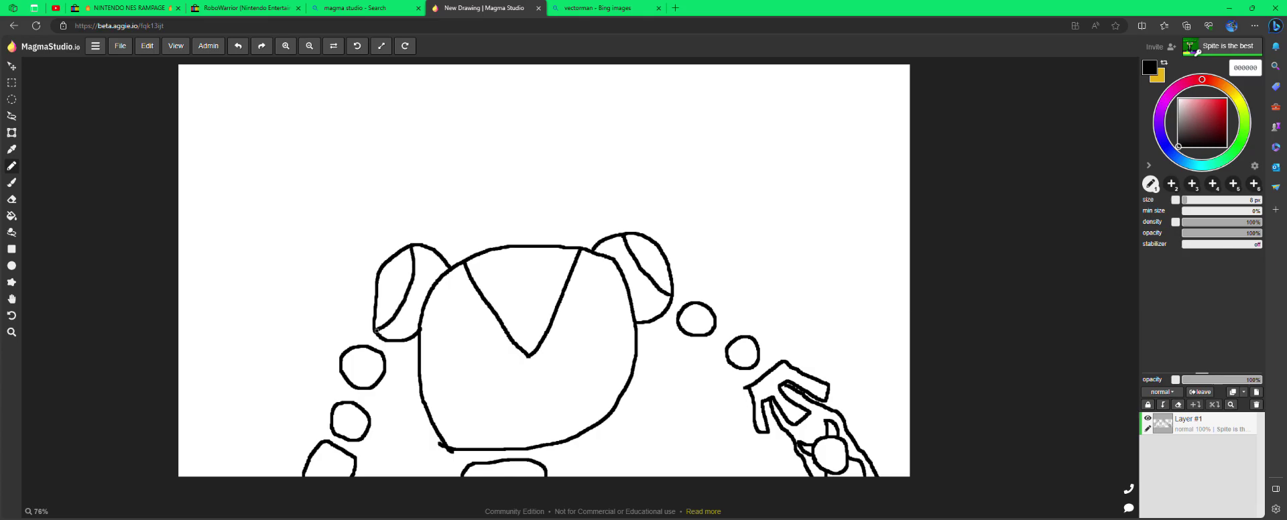
Study the reference picture's head and draw a wide rounded jaw shape resting on the torso's upper edge.
{"action": "left_click", "coordinate": [589, 8]}
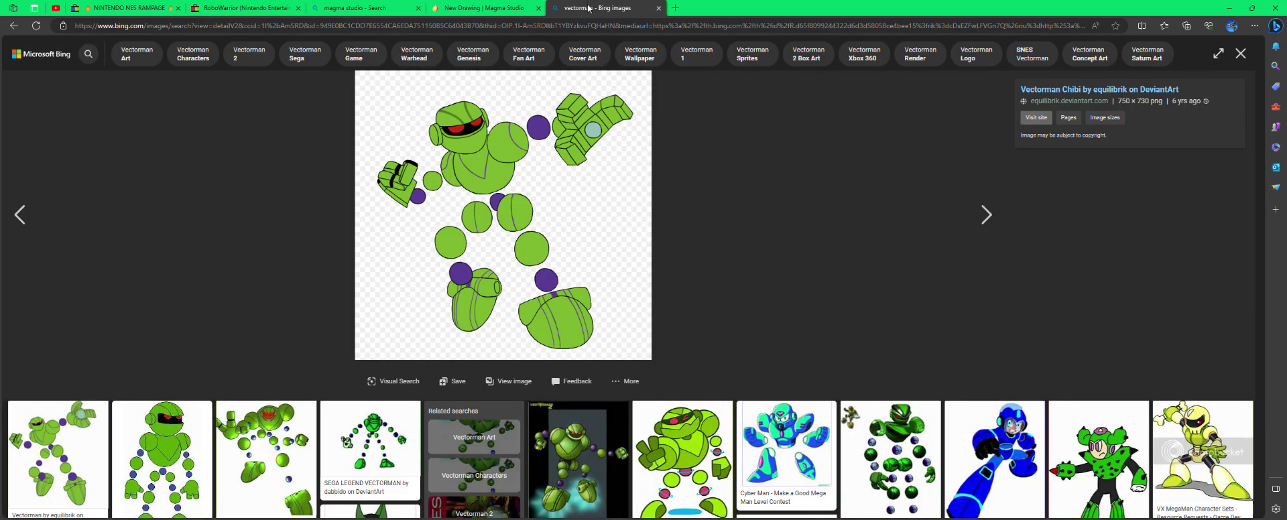
{"action": "left_click", "coordinate": [486, 7]}
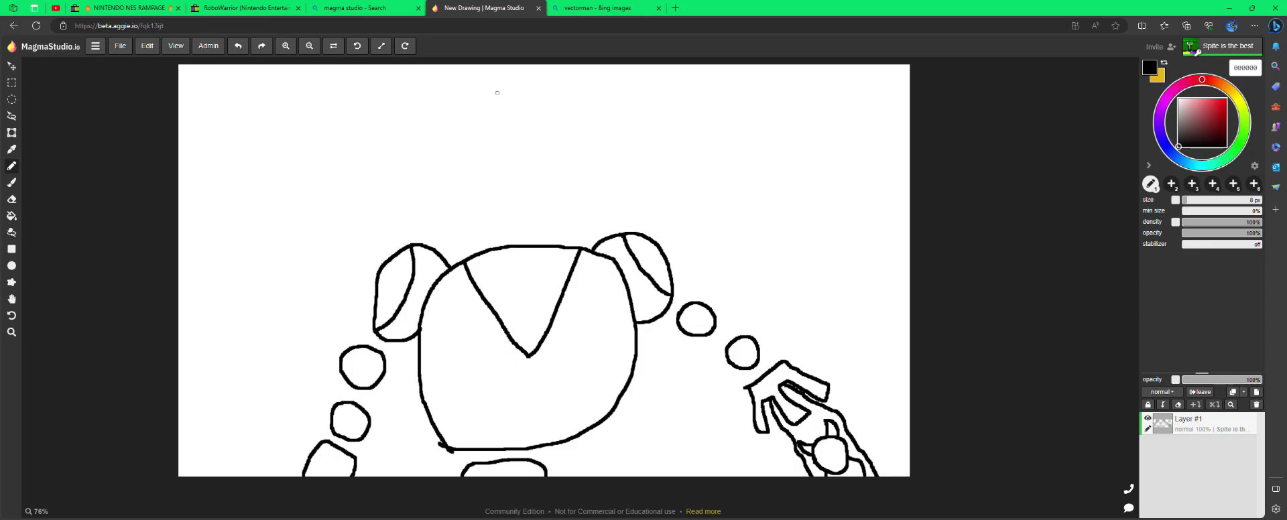
{"action": "left_click", "coordinate": [590, 8]}
{"action": "left_click", "coordinate": [485, 7]}
{"action": "left_click", "coordinate": [238, 46]}
{"action": "left_click", "coordinate": [567, 8]}
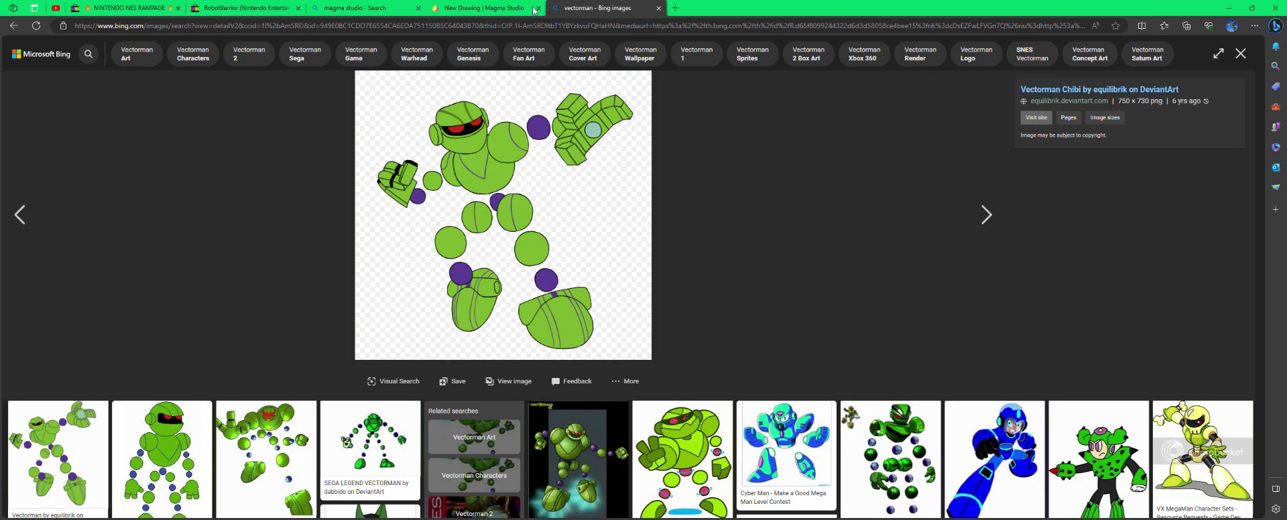
{"action": "left_click", "coordinate": [503, 5]}
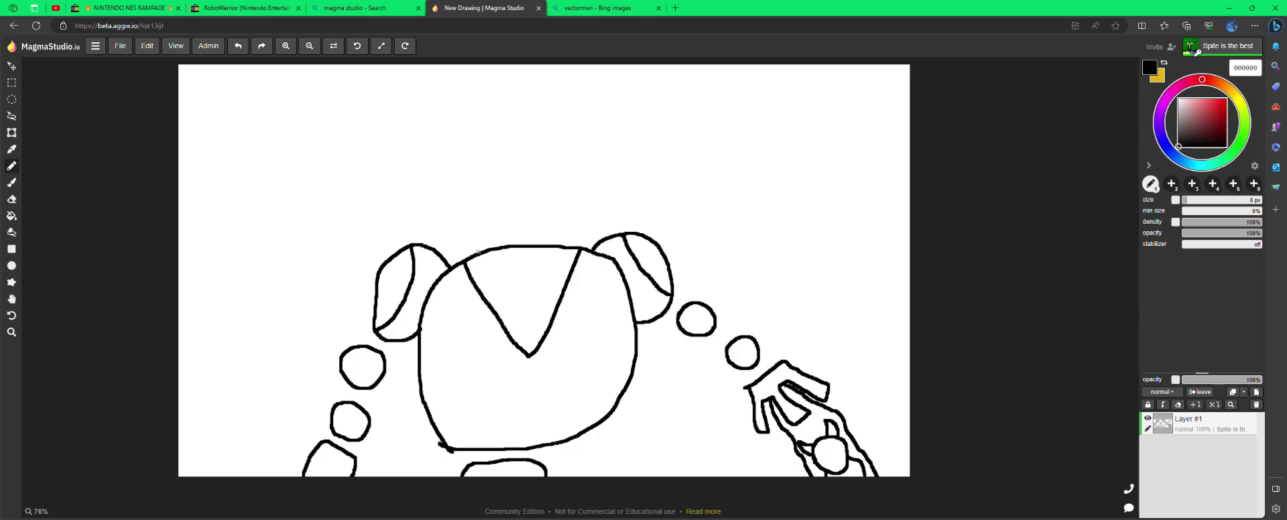
{"action": "mouse_move", "coordinate": [484, 250]}
{"action": "left_mouse_down"}
{"action": "mouse_move", "coordinate": [442, 206]}
{"action": "mouse_move", "coordinate": [478, 194]}
{"action": "mouse_move", "coordinate": [599, 194]}
{"action": "mouse_move", "coordinate": [609, 217]}
{"action": "mouse_move", "coordinate": [577, 246]}
{"action": "left_mouse_up"}
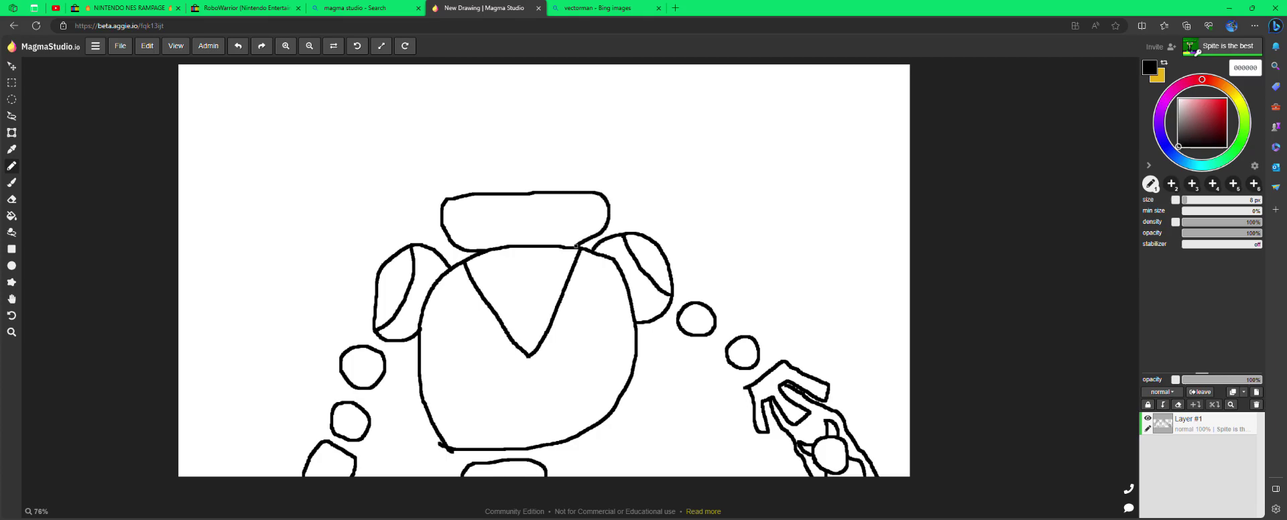
Draw an upright oval ear on each upper corner of the jaw and join their tops with a domed head outline, following the reference.
{"action": "left_click", "coordinate": [579, 7]}
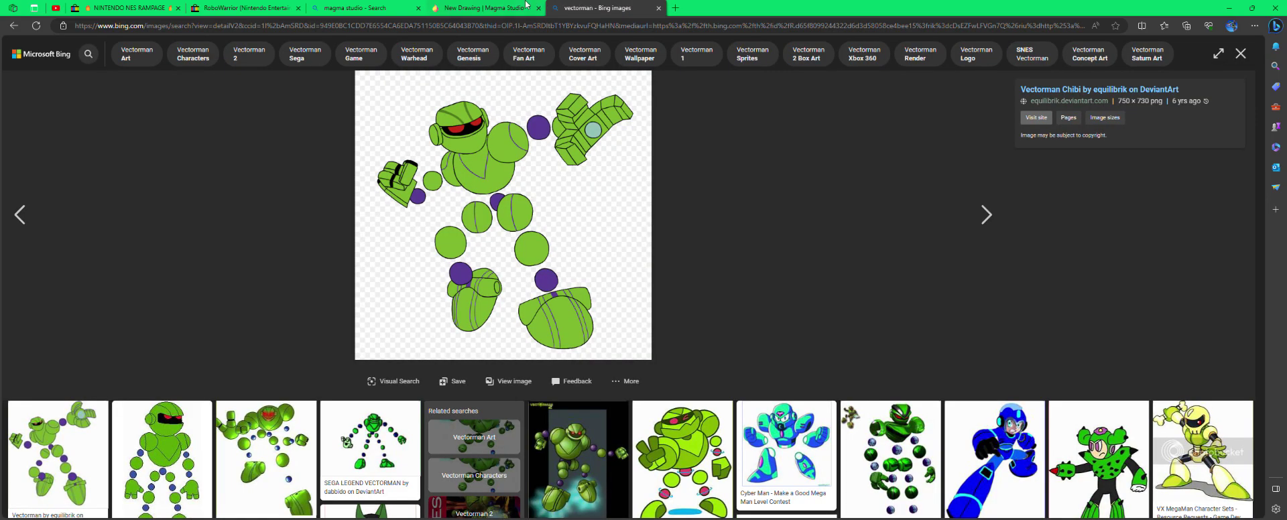
{"action": "left_click", "coordinate": [506, 5]}
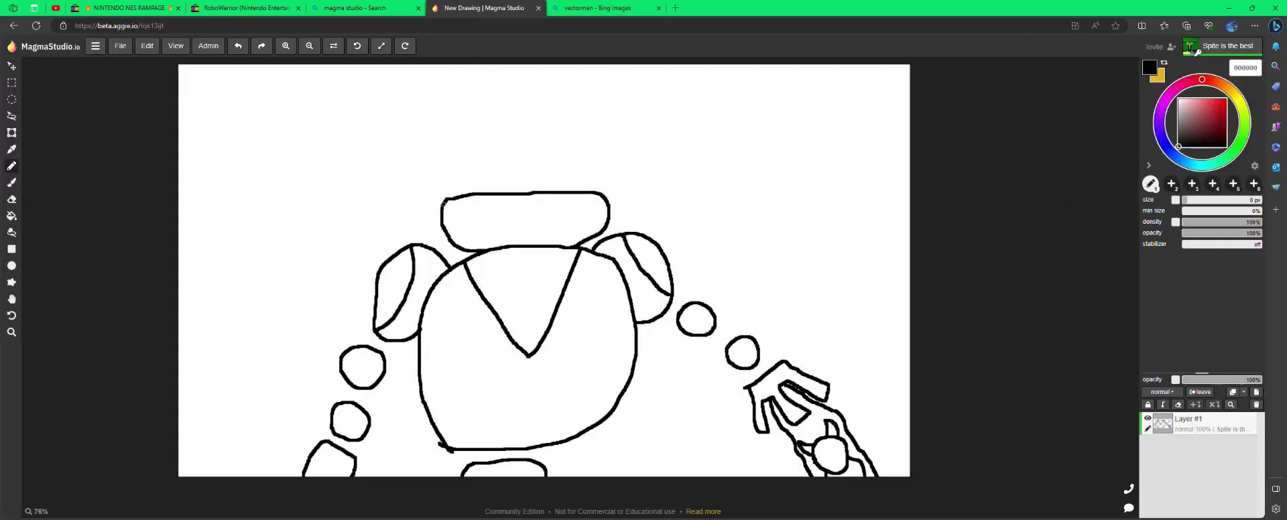
{"action": "mouse_move", "coordinate": [445, 201]}
{"action": "left_mouse_down"}
{"action": "mouse_move", "coordinate": [429, 182]}
{"action": "mouse_move", "coordinate": [435, 144]}
{"action": "mouse_move", "coordinate": [448, 155]}
{"action": "mouse_move", "coordinate": [445, 201]}
{"action": "left_mouse_up"}
{"action": "mouse_move", "coordinate": [603, 195]}
{"action": "left_mouse_down"}
{"action": "mouse_move", "coordinate": [612, 141]}
{"action": "mouse_move", "coordinate": [608, 196]}
{"action": "left_mouse_up"}
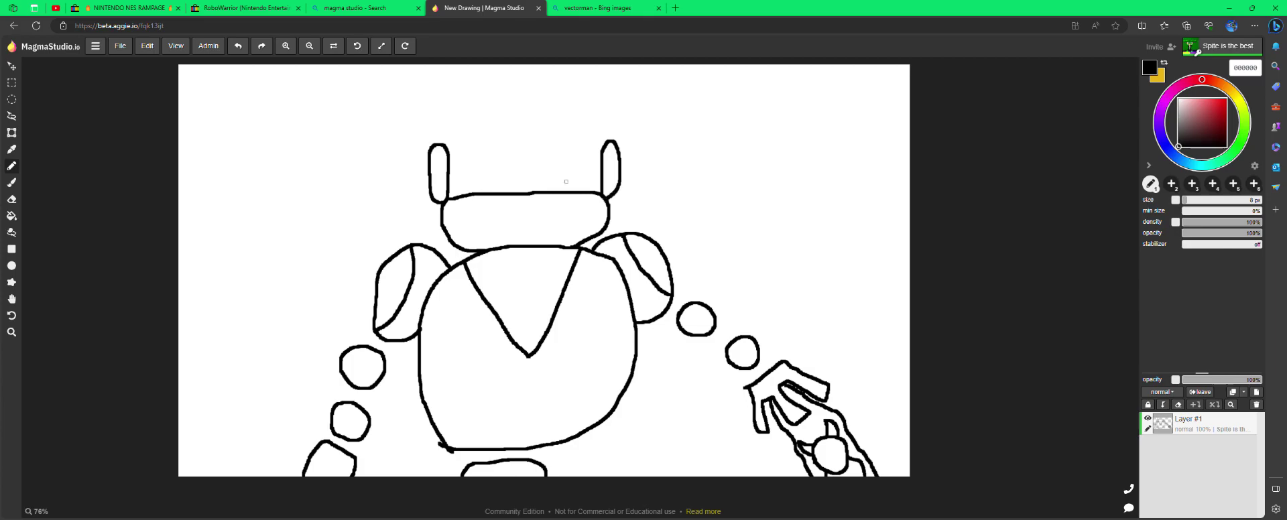
{"action": "left_click", "coordinate": [581, 11]}
{"action": "left_click", "coordinate": [499, 8]}
{"action": "mouse_move", "coordinate": [439, 142]}
{"action": "left_mouse_down"}
{"action": "mouse_move", "coordinate": [499, 108]}
{"action": "mouse_move", "coordinate": [557, 109]}
{"action": "mouse_move", "coordinate": [608, 139]}
{"action": "left_mouse_up"}
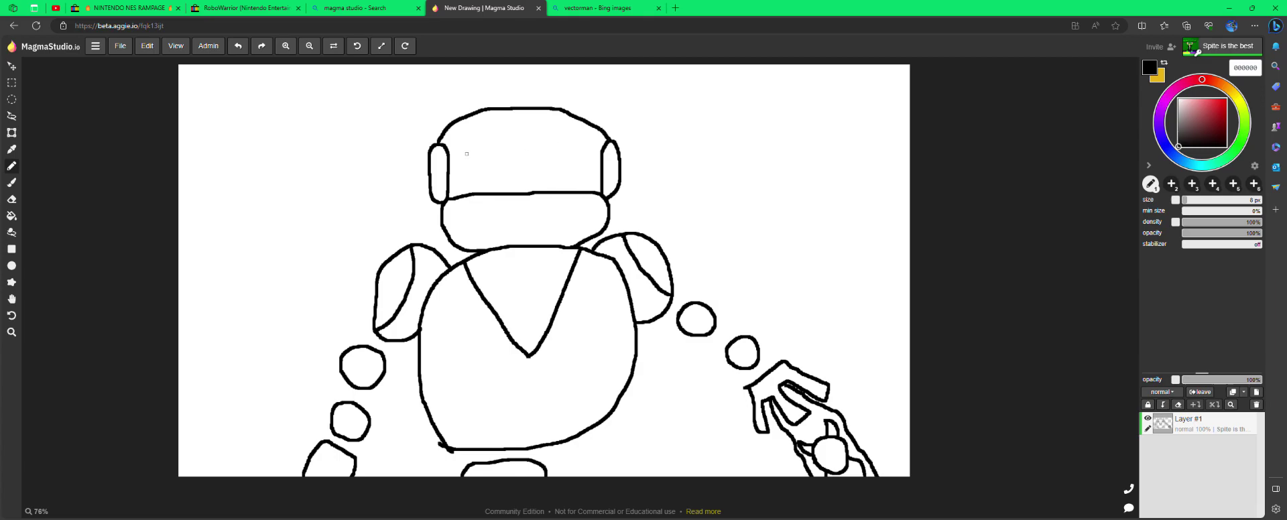
Draw a horizontal brow line across the head between the two ears, guided by the reference picture.
{"action": "left_click", "coordinate": [582, 7]}
{"action": "left_click", "coordinate": [495, 6]}
{"action": "mouse_move", "coordinate": [448, 155]}
{"action": "left_mouse_down"}
{"action": "mouse_move", "coordinate": [550, 167]}
{"action": "mouse_move", "coordinate": [605, 153]}
{"action": "left_mouse_up"}
{"action": "left_click", "coordinate": [238, 46]}
{"action": "left_click_drag", "start_coordinate": [451, 153], "coordinate": [600, 155]}
Check the reference and draw four vertical stripe lines from the top of the head dome down to the brow line.
{"action": "left_click", "coordinate": [590, 7]}
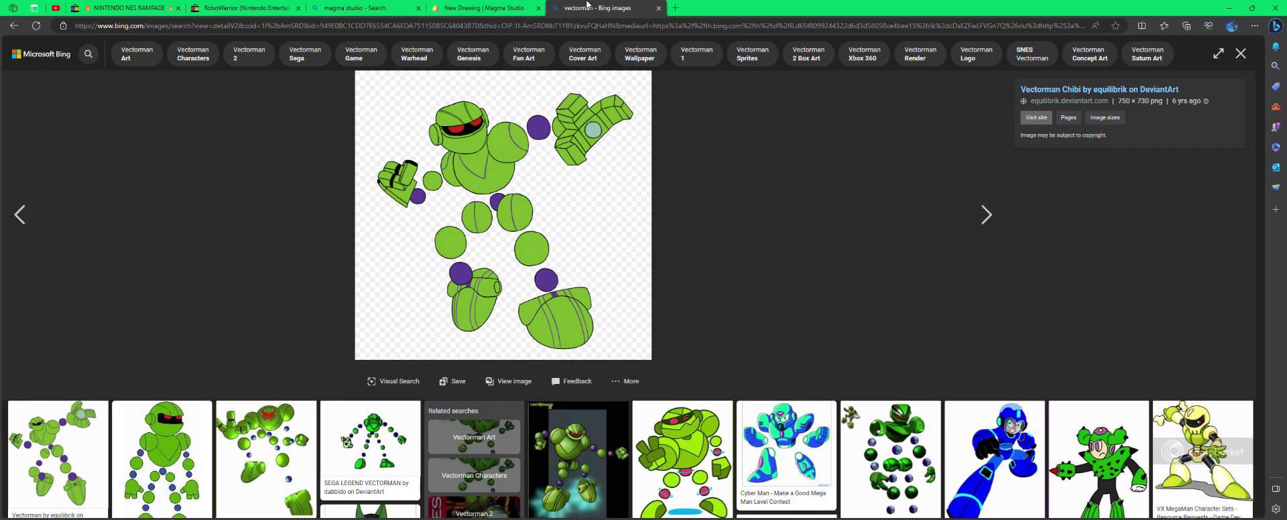
{"action": "left_click", "coordinate": [496, 8]}
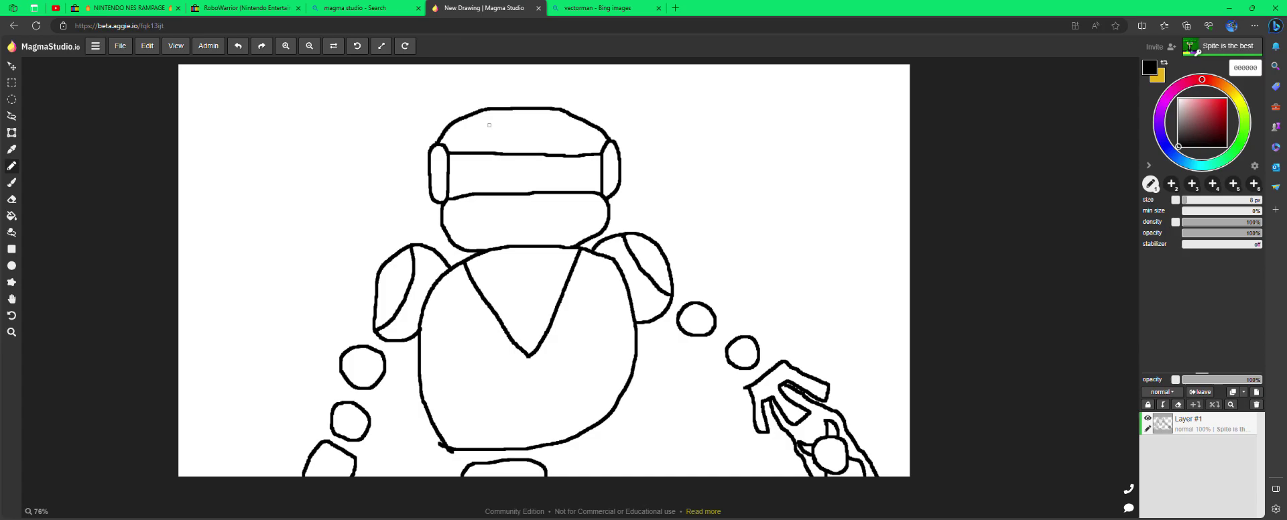
{"action": "left_click_drag", "start_coordinate": [480, 109], "coordinate": [478, 148]}
{"action": "left_click_drag", "start_coordinate": [502, 107], "coordinate": [499, 152]}
{"action": "left_click_drag", "start_coordinate": [531, 107], "coordinate": [533, 152]}
{"action": "left_click_drag", "start_coordinate": [550, 108], "coordinate": [556, 154]}
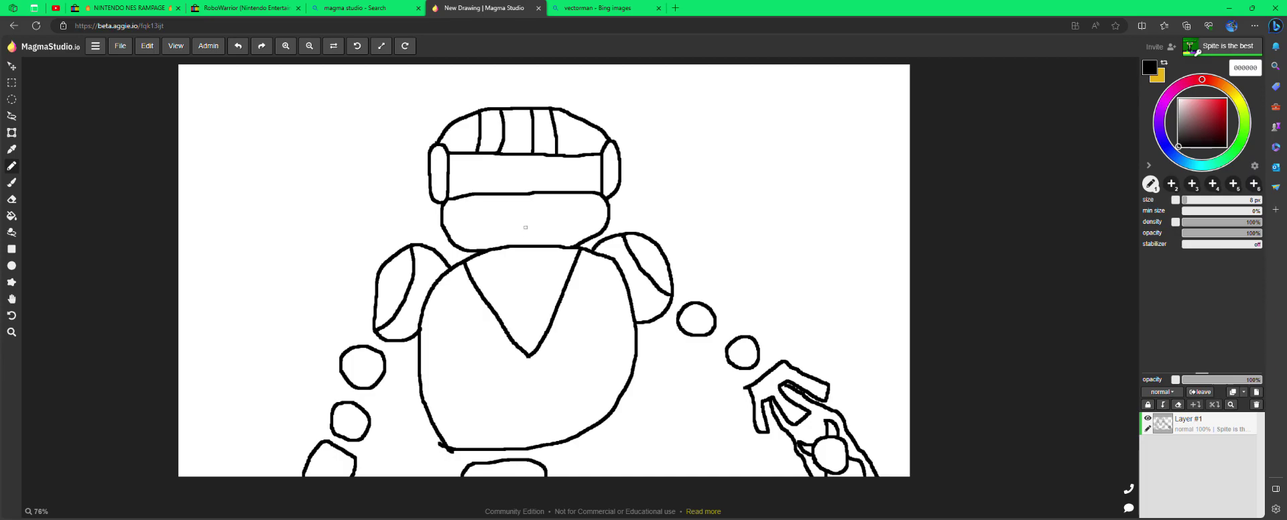
Draw two half-round eyes hanging from the brow line inside the visor, matching in size.
{"action": "left_click_drag", "start_coordinate": [470, 154], "coordinate": [486, 173]}
{"action": "left_click", "coordinate": [238, 45]}
{"action": "mouse_move", "coordinate": [466, 154]}
{"action": "left_mouse_down"}
{"action": "mouse_move", "coordinate": [470, 173]}
{"action": "mouse_move", "coordinate": [497, 185]}
{"action": "mouse_move", "coordinate": [516, 154]}
{"action": "mouse_move", "coordinate": [547, 179]}
{"action": "mouse_move", "coordinate": [567, 178]}
{"action": "mouse_move", "coordinate": [575, 157]}
{"action": "left_mouse_up"}
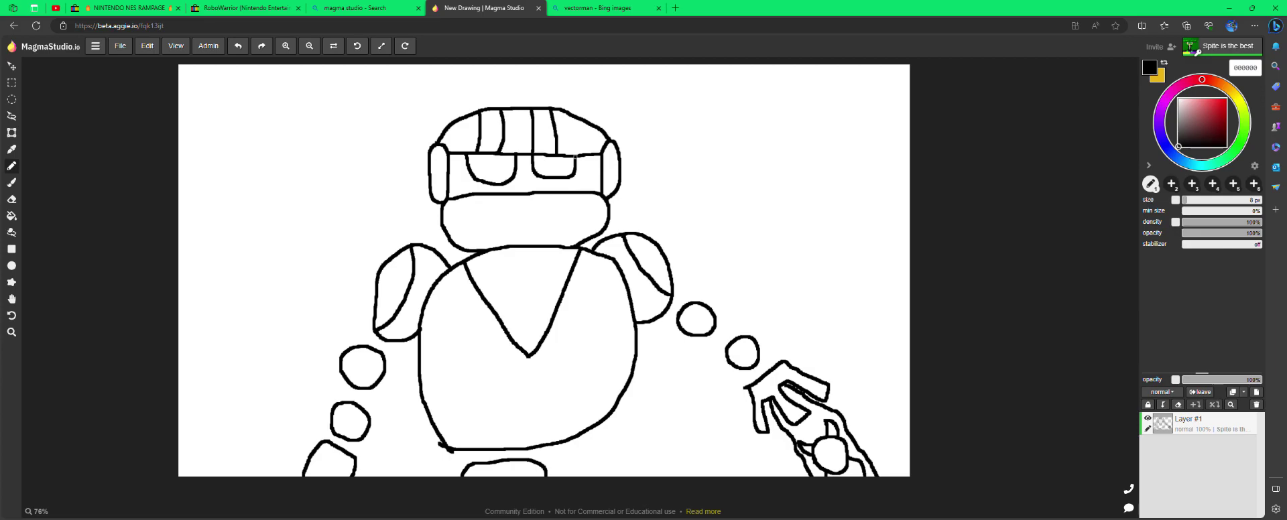
{"action": "left_click", "coordinate": [238, 45]}
{"action": "mouse_move", "coordinate": [533, 153]}
{"action": "left_mouse_down"}
{"action": "mouse_move", "coordinate": [542, 187]}
{"action": "mouse_move", "coordinate": [581, 182]}
{"action": "mouse_move", "coordinate": [580, 156]}
{"action": "left_mouse_up"}
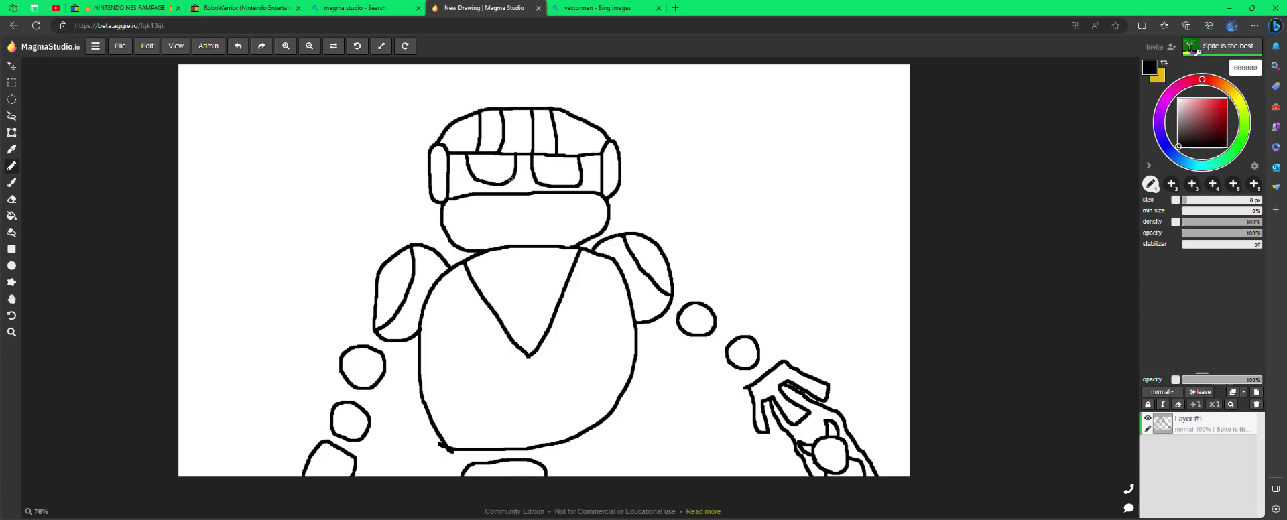
Check the reference picture and add short joint lines across the fingers of the open hand.
{"action": "left_click", "coordinate": [563, 7]}
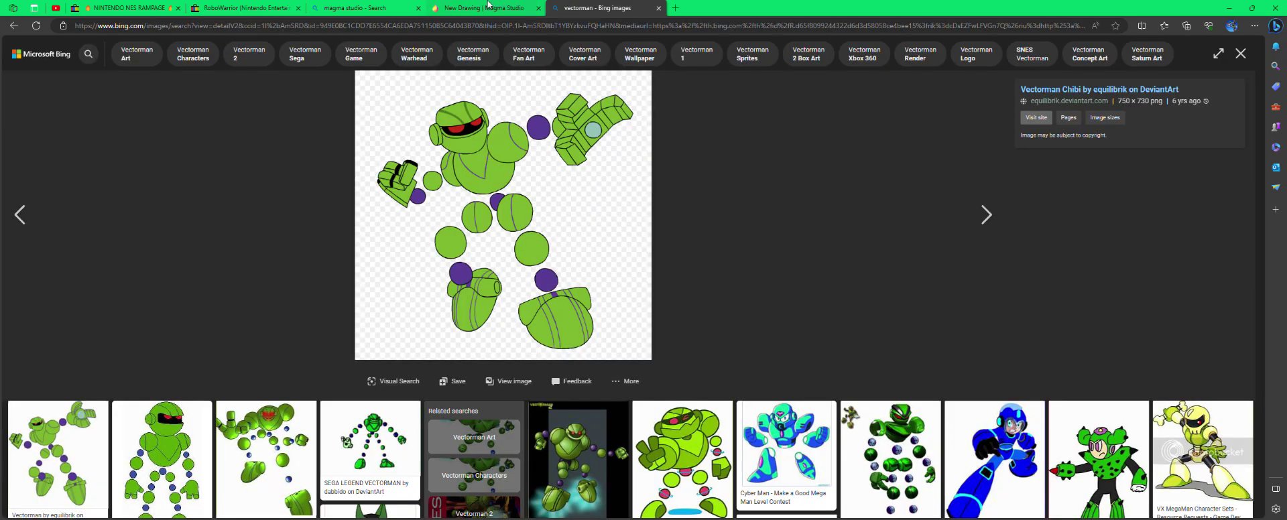
{"action": "left_click", "coordinate": [487, 8]}
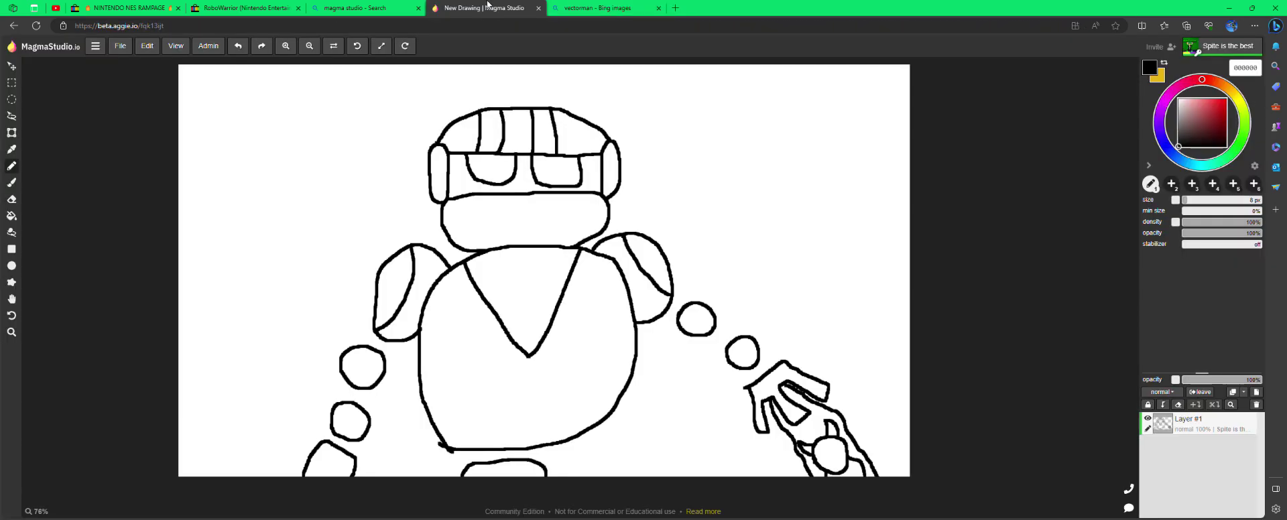
{"action": "left_click", "coordinate": [563, 7]}
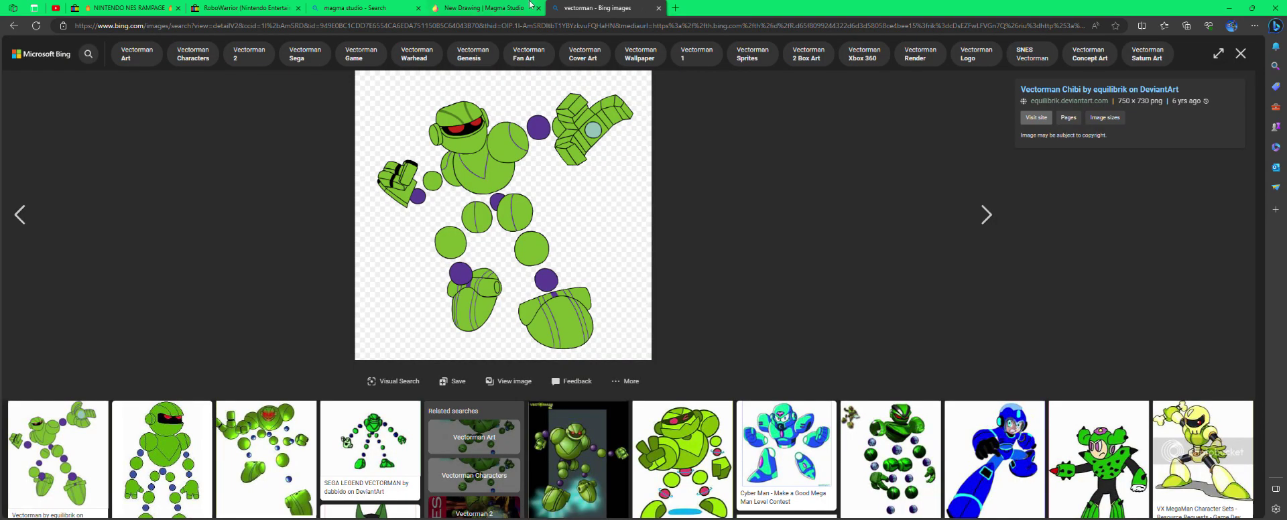
{"action": "left_click", "coordinate": [485, 6]}
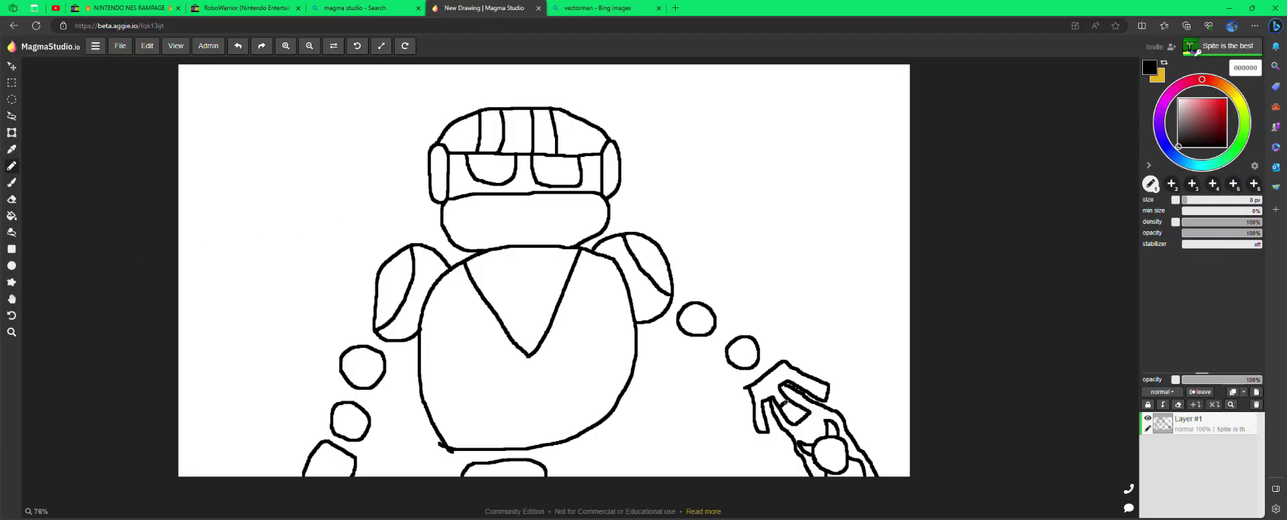
{"action": "left_click_drag", "start_coordinate": [803, 385], "coordinate": [810, 377]}
{"action": "left_click_drag", "start_coordinate": [755, 416], "coordinate": [761, 416]}
Flood-fill the jaw, the outer and middle panels of the head dome, and both ears with a bright green matched to the reference.
{"action": "left_click", "coordinate": [11, 216]}
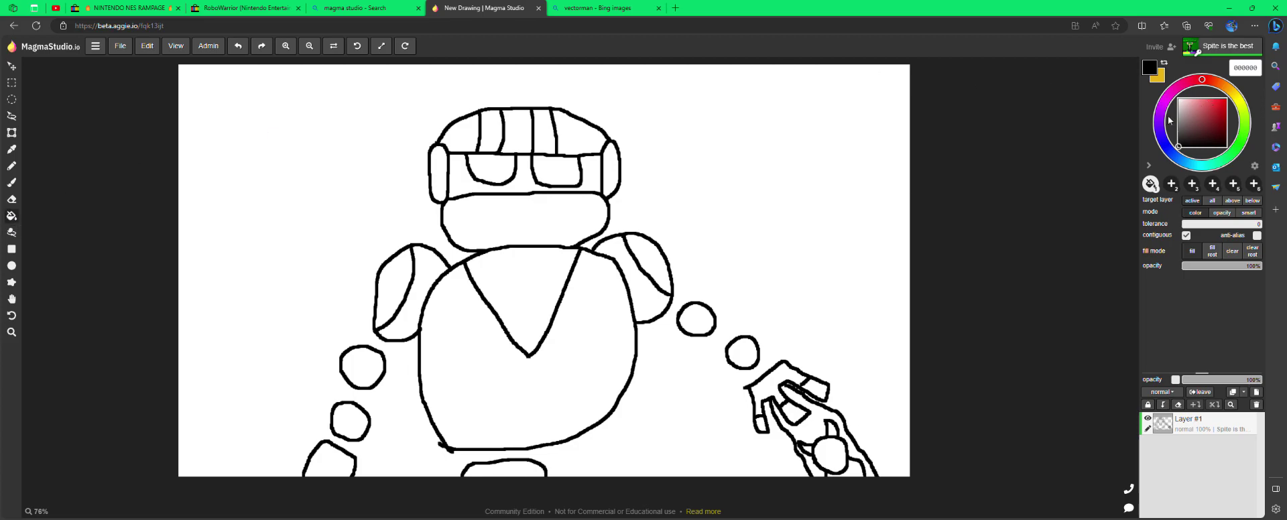
{"action": "left_click", "coordinate": [1240, 143]}
{"action": "left_click_drag", "start_coordinate": [1215, 112], "coordinate": [1221, 120]}
{"action": "left_click", "coordinate": [595, 7]}
{"action": "left_click", "coordinate": [492, 6]}
{"action": "left_click_drag", "start_coordinate": [1224, 121], "coordinate": [1213, 115]}
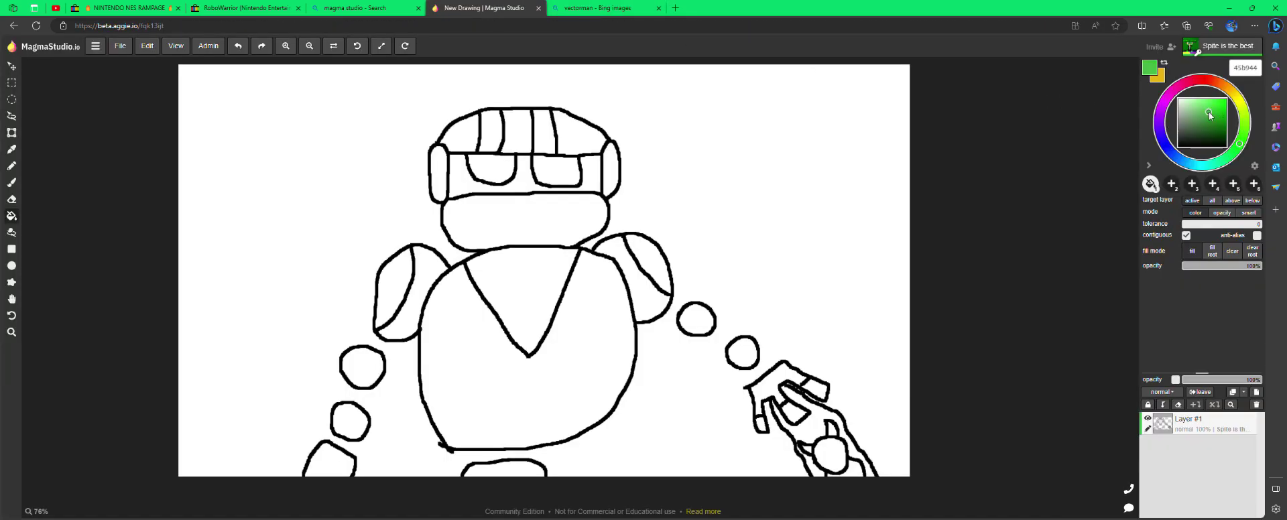
{"action": "left_click", "coordinate": [566, 213]}
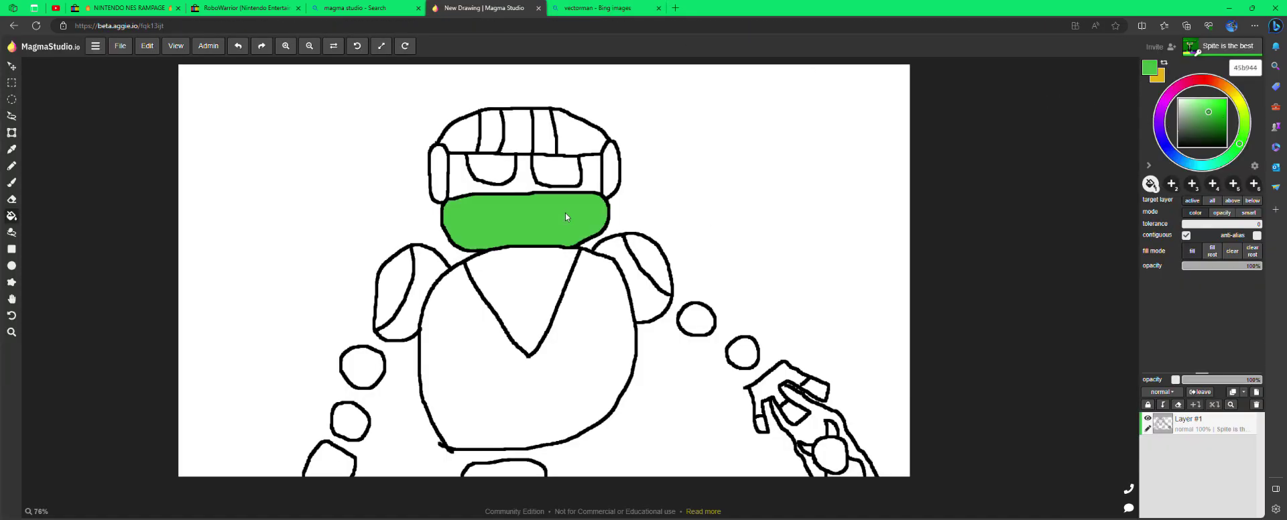
{"action": "left_click", "coordinate": [559, 142]}
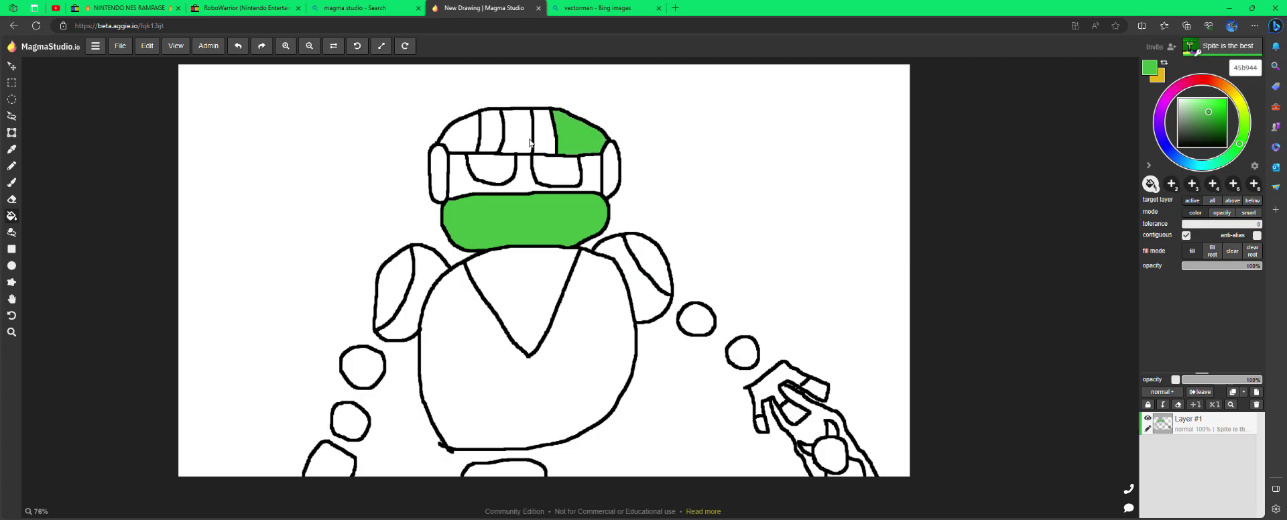
{"action": "left_click", "coordinate": [527, 142]}
{"action": "left_click", "coordinate": [470, 135]}
{"action": "left_click", "coordinate": [437, 164]}
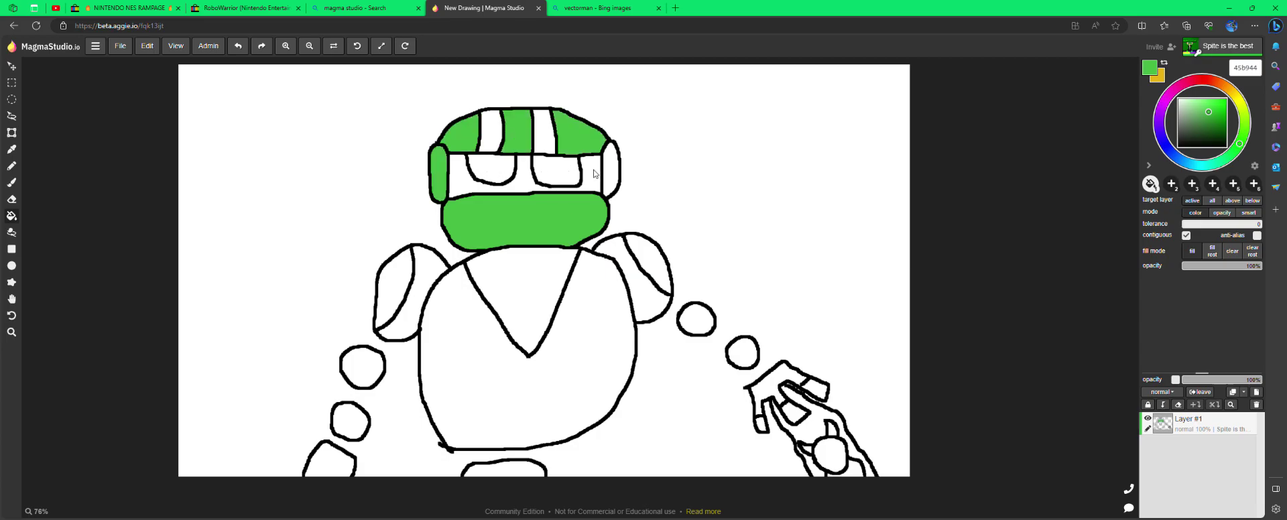
{"action": "left_click", "coordinate": [610, 175]}
Fill the torso, its V-shaped chest panel and both parts of each shoulder with the same green.
{"action": "left_click", "coordinate": [540, 289]}
{"action": "left_click", "coordinate": [540, 289]}
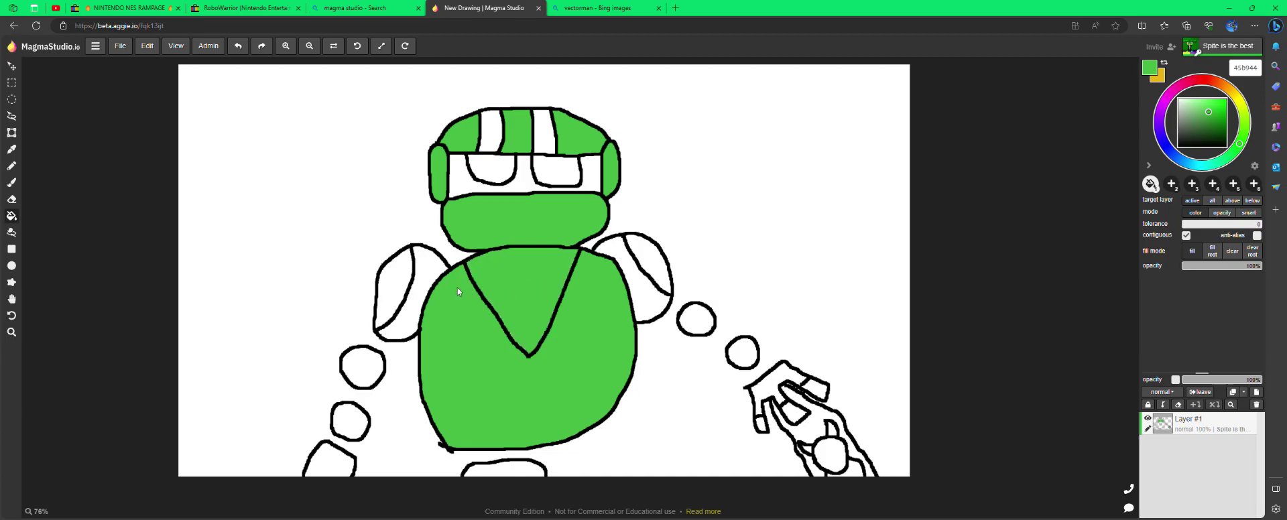
{"action": "left_click", "coordinate": [428, 277]}
{"action": "left_click", "coordinate": [392, 291]}
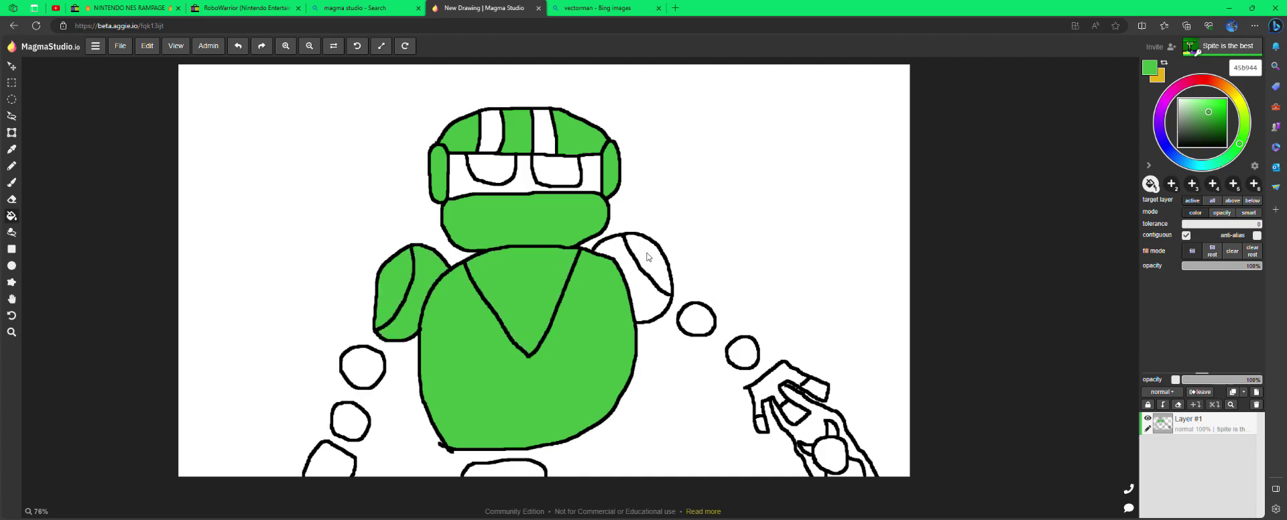
{"action": "left_click", "coordinate": [649, 260]}
{"action": "left_click", "coordinate": [641, 283]}
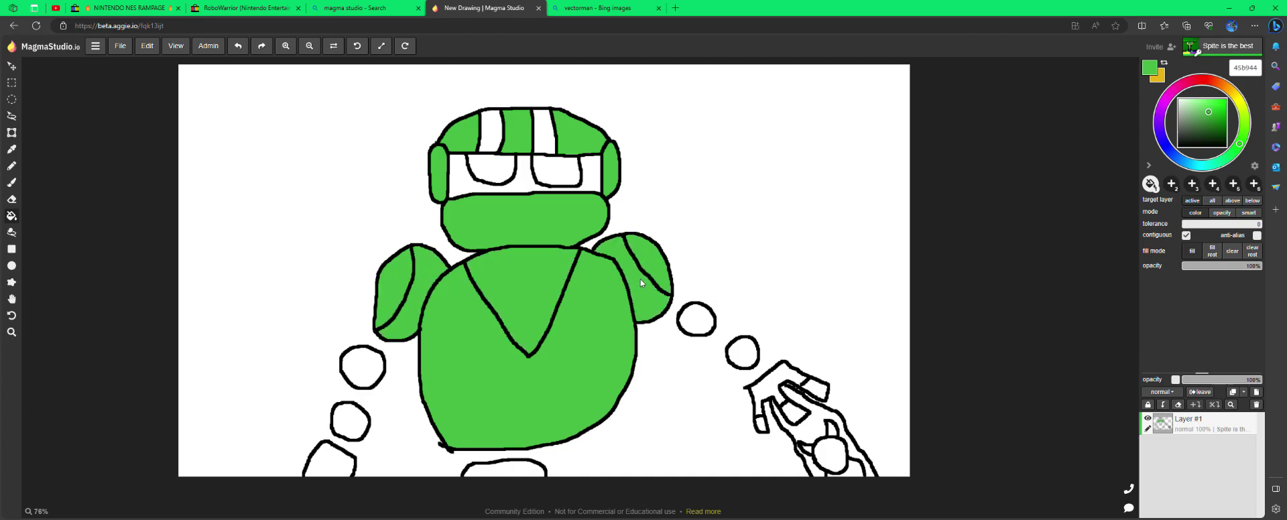
Fill the upper arm balls, the hanging hand and the open hand's palm and finger segments with the same bright green.
{"action": "left_click", "coordinate": [368, 377]}
{"action": "left_click", "coordinate": [331, 463]}
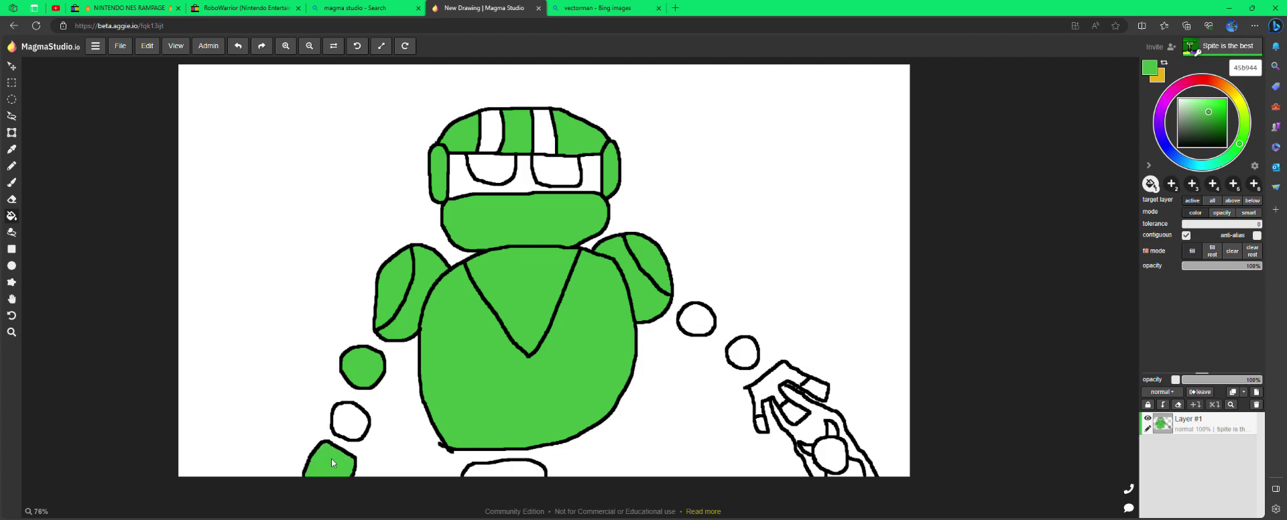
{"action": "left_click", "coordinate": [692, 321]}
{"action": "left_click", "coordinate": [770, 381]}
{"action": "left_click", "coordinate": [795, 417]}
{"action": "left_click", "coordinate": [764, 426]}
{"action": "left_click", "coordinate": [815, 393]}
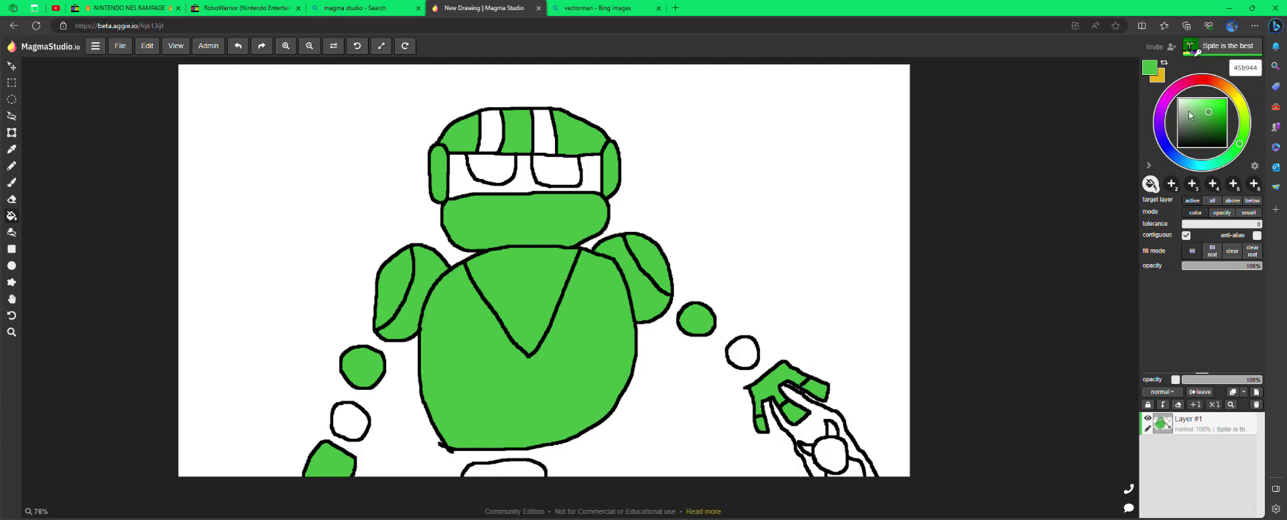
Fill the two stripes on the head dome with darker green 2b762a and the visor area around the eyes with black.
{"action": "left_click", "coordinate": [1210, 124]}
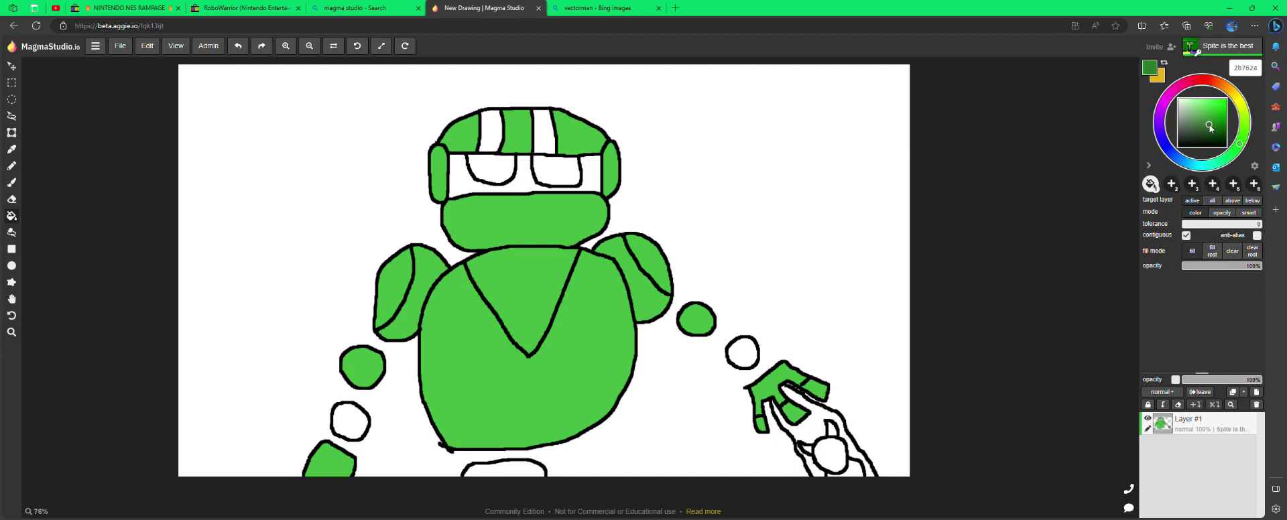
{"action": "left_click", "coordinate": [497, 138]}
{"action": "left_click", "coordinate": [543, 134]}
{"action": "key", "text": "d"}
{"action": "left_click", "coordinate": [454, 188]}
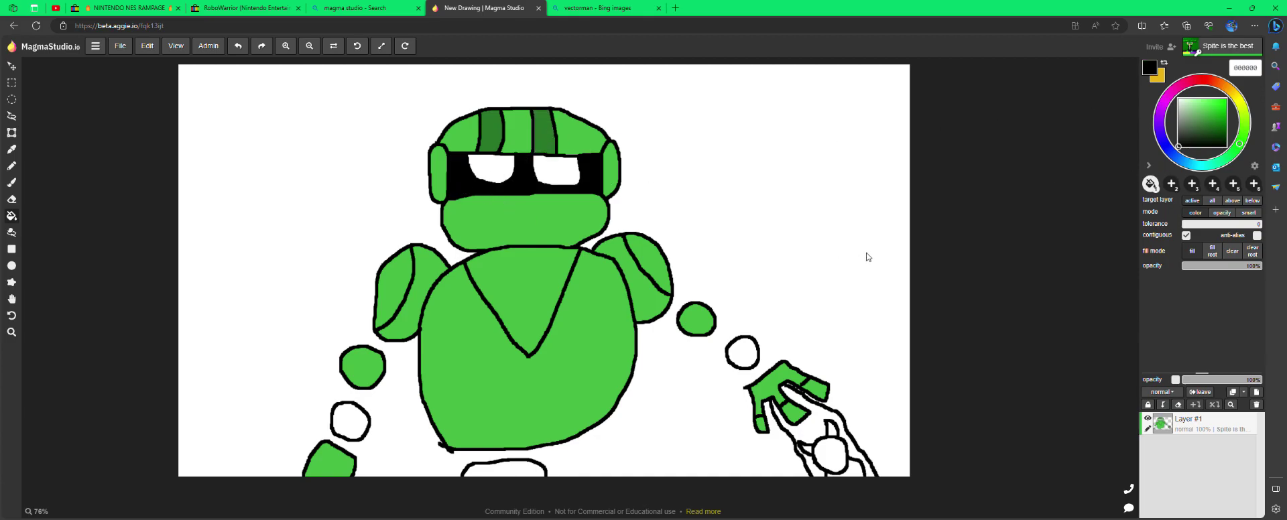
Try a medium blue fill on the waist piece and the ball above the hanging hand.
{"action": "left_click", "coordinate": [1185, 162]}
{"action": "left_click", "coordinate": [1217, 116]}
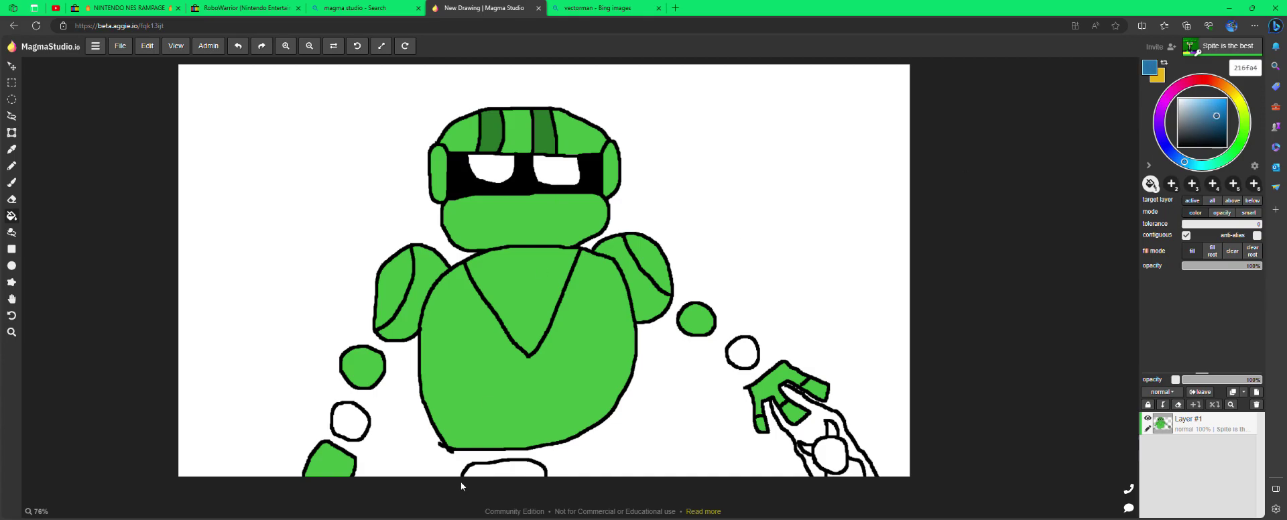
{"action": "left_click", "coordinate": [350, 420]}
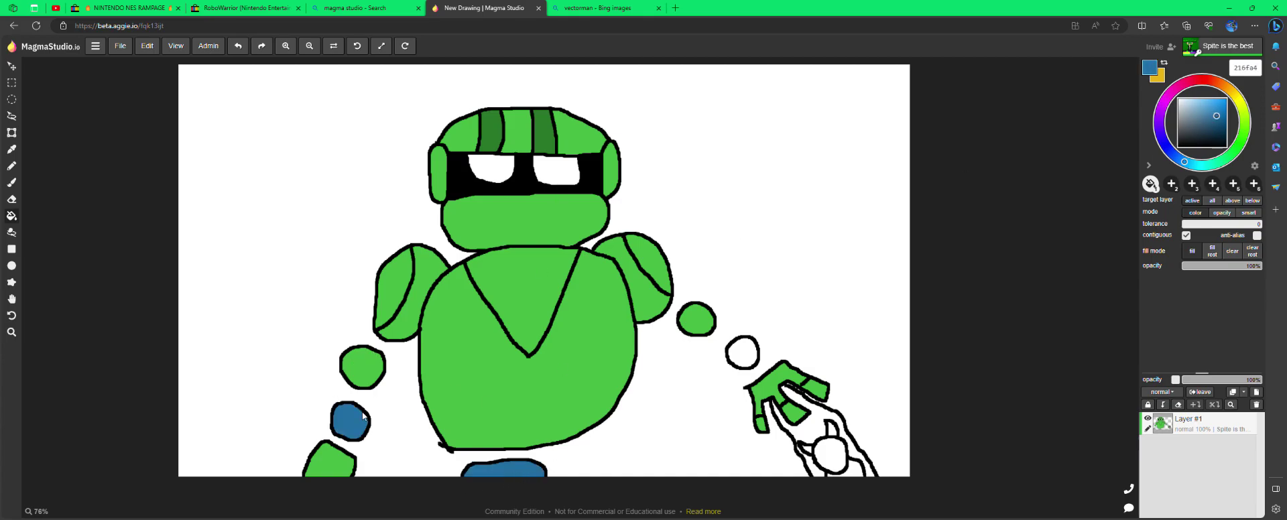
Fill the waist piece and the lower ball of each arm with deep blue 0c15a1.
{"action": "left_click_drag", "start_coordinate": [1217, 112], "coordinate": [1200, 115]}
{"action": "left_click_drag", "start_coordinate": [1172, 153], "coordinate": [1167, 146]}
{"action": "left_click_drag", "start_coordinate": [1211, 118], "coordinate": [1224, 120]}
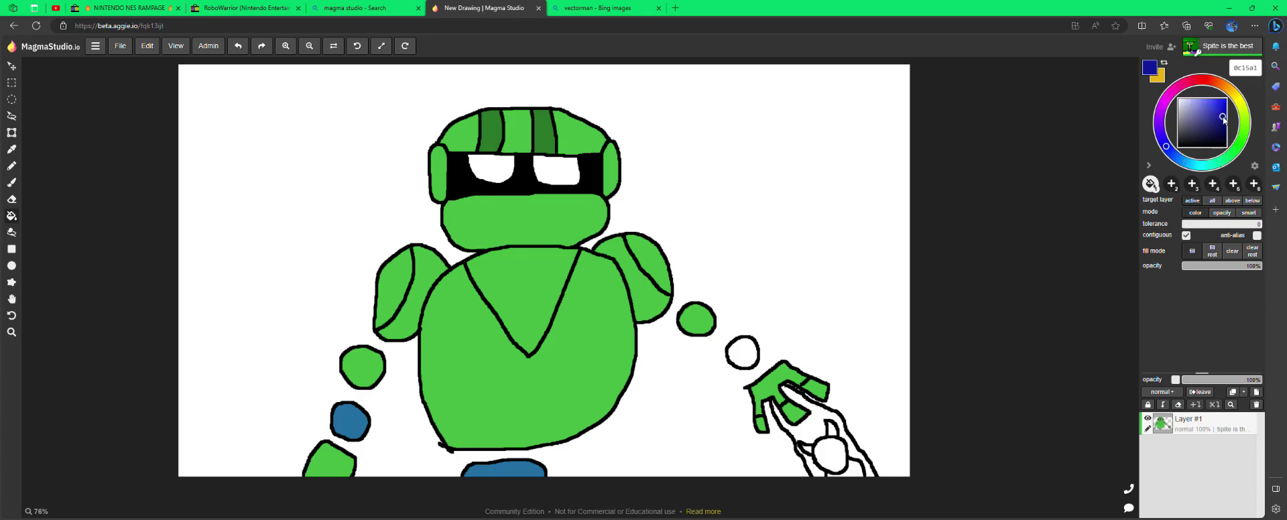
{"action": "left_click", "coordinate": [347, 417]}
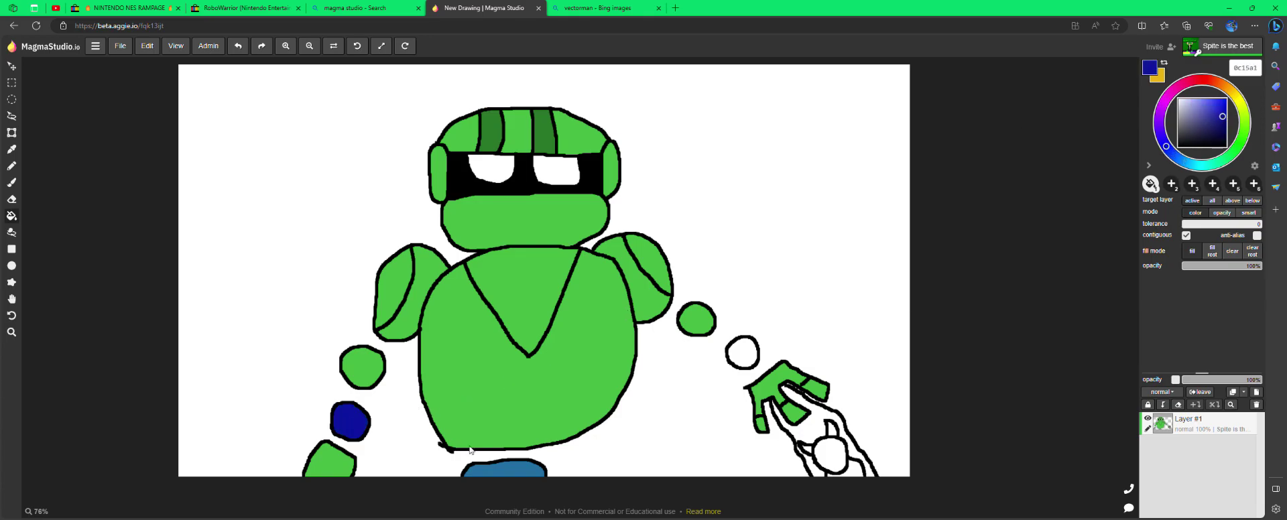
{"action": "left_click", "coordinate": [502, 468]}
{"action": "left_click", "coordinate": [746, 354]}
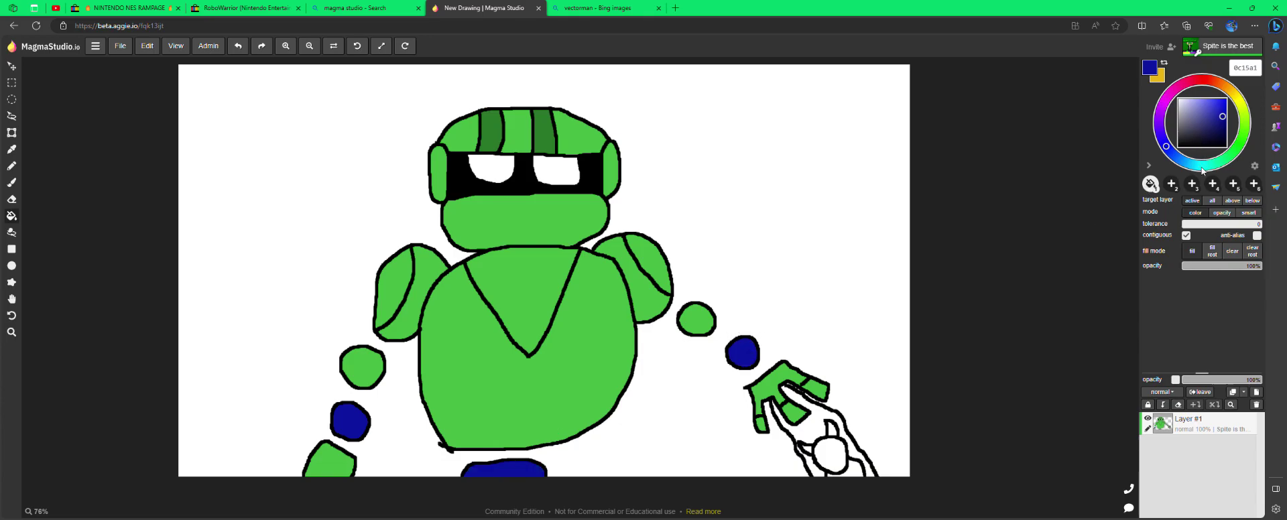
Fill the white areas of the forearm structure beside the open hand with bright cyan.
{"action": "left_click", "coordinate": [1202, 166]}
{"action": "left_click_drag", "start_coordinate": [1235, 106], "coordinate": [1231, 96]}
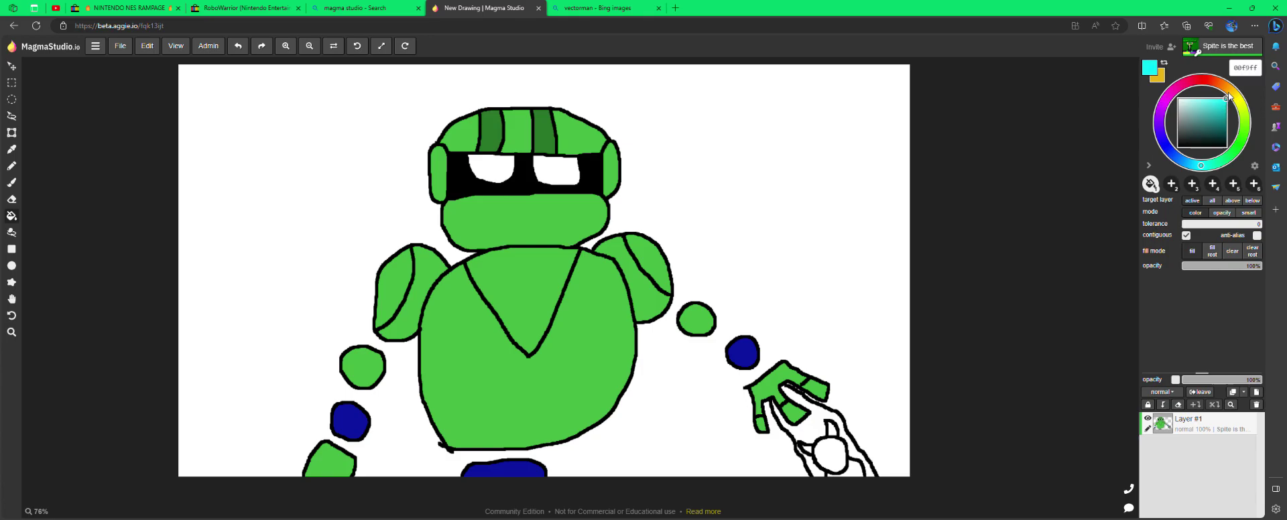
{"action": "left_click", "coordinate": [813, 421]}
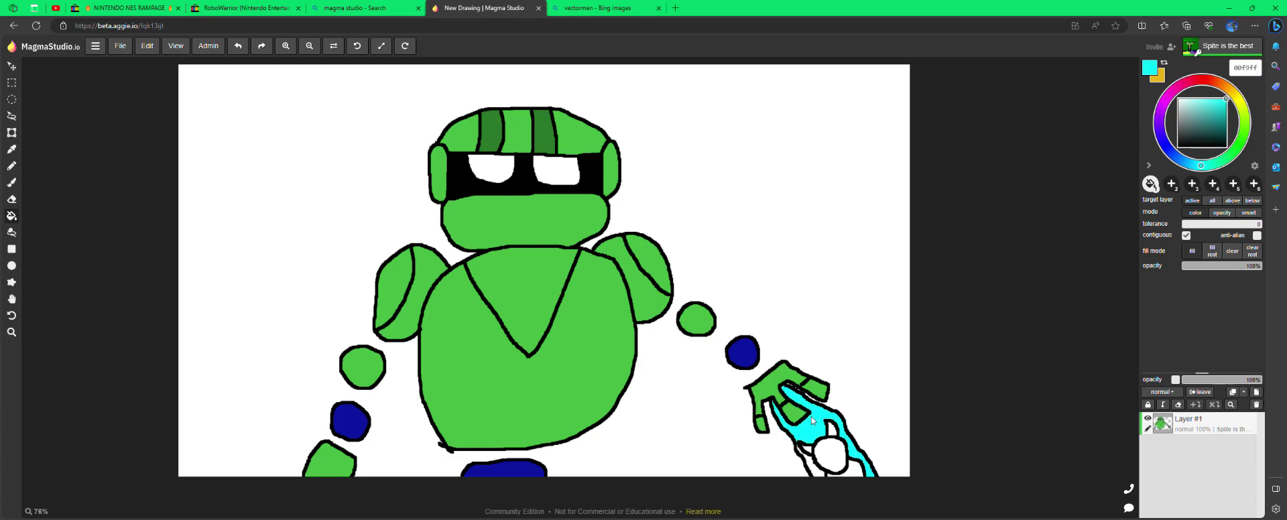
{"action": "left_click", "coordinate": [813, 472]}
Fill the round joint below the open hand and the small pieces around it with very dark brown 281907.
{"action": "left_click", "coordinate": [1226, 86]}
{"action": "left_click_drag", "start_coordinate": [1226, 99], "coordinate": [1218, 139]}
{"action": "left_click", "coordinate": [827, 448]}
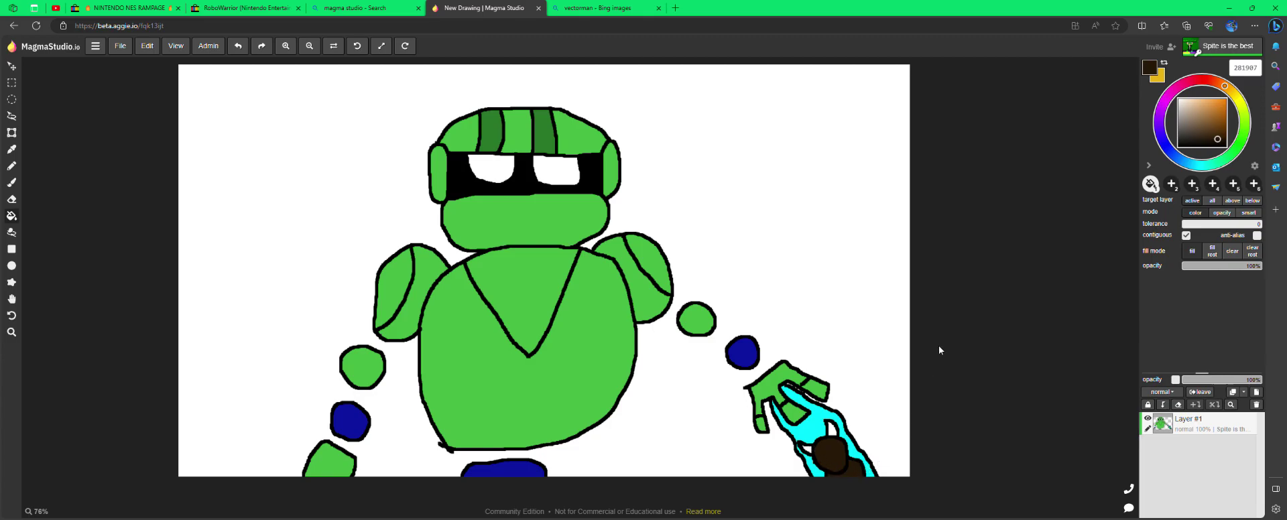
{"action": "left_click", "coordinate": [832, 432]}
{"action": "left_click", "coordinate": [808, 453]}
Fill both eyes inside the visor with bright red ff032b.
{"action": "left_click", "coordinate": [1195, 80]}
{"action": "left_click", "coordinate": [1226, 97]}
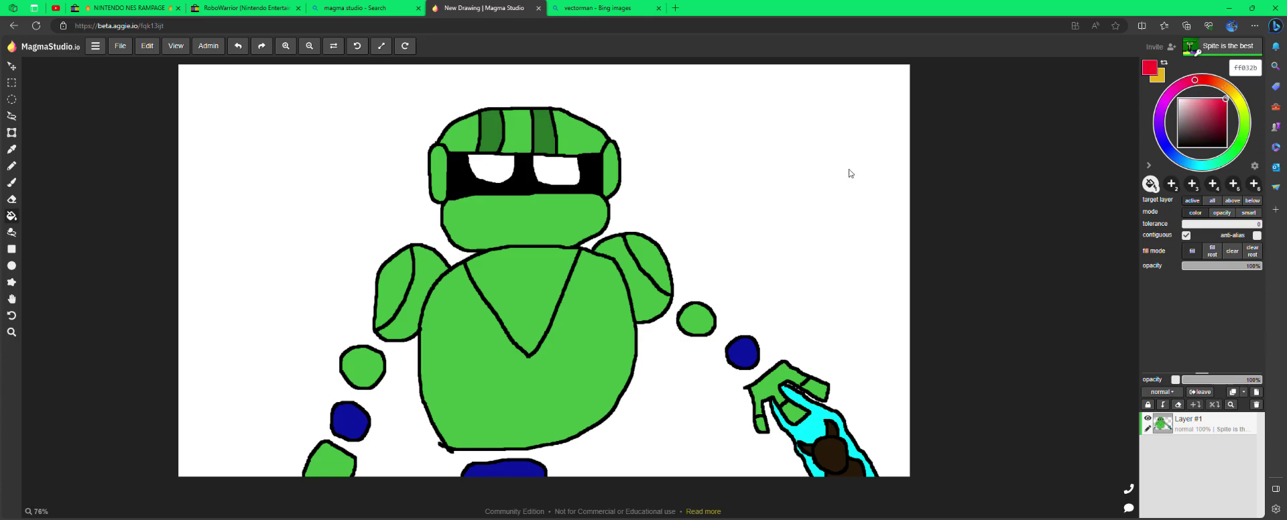
{"action": "left_click", "coordinate": [547, 173]}
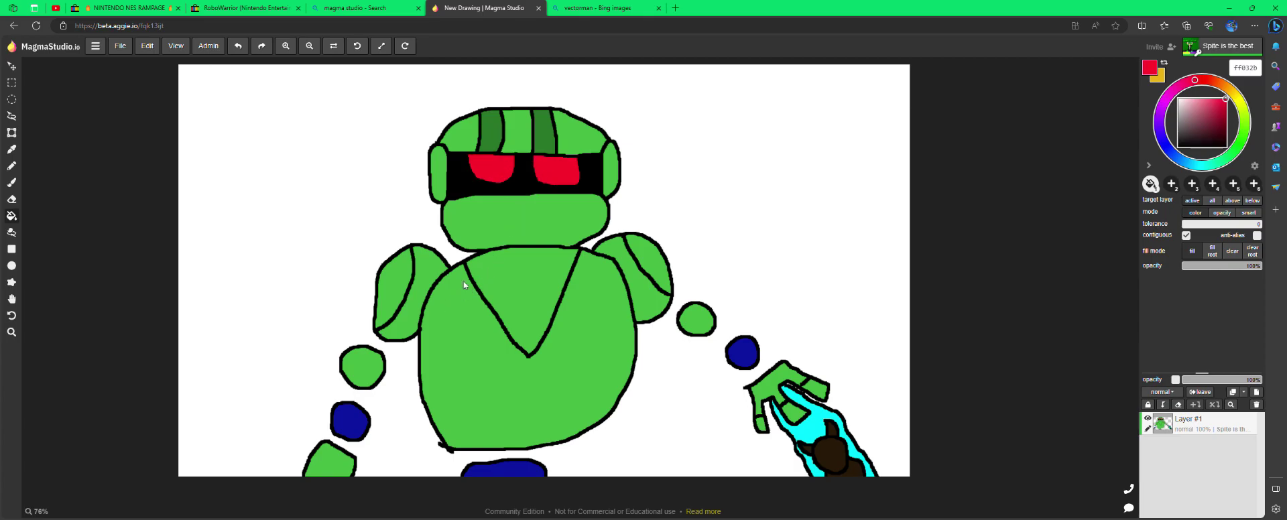
Handwrite "Vector" and "Man" on either side of the head with the pencil in bright green 07ff03.
{"action": "left_click", "coordinate": [1241, 145]}
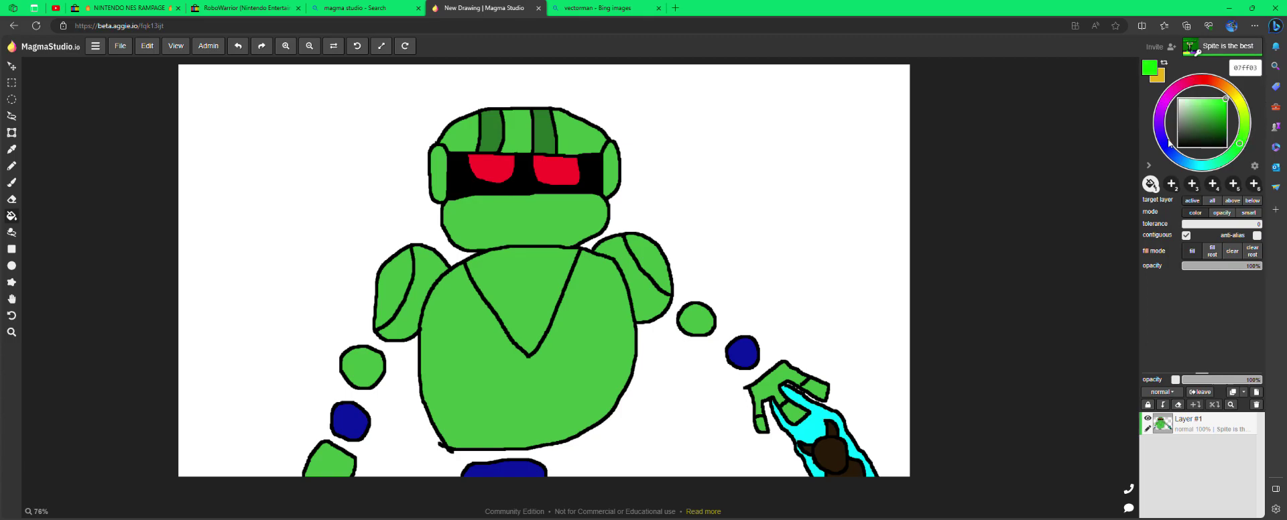
{"action": "left_click", "coordinate": [11, 166]}
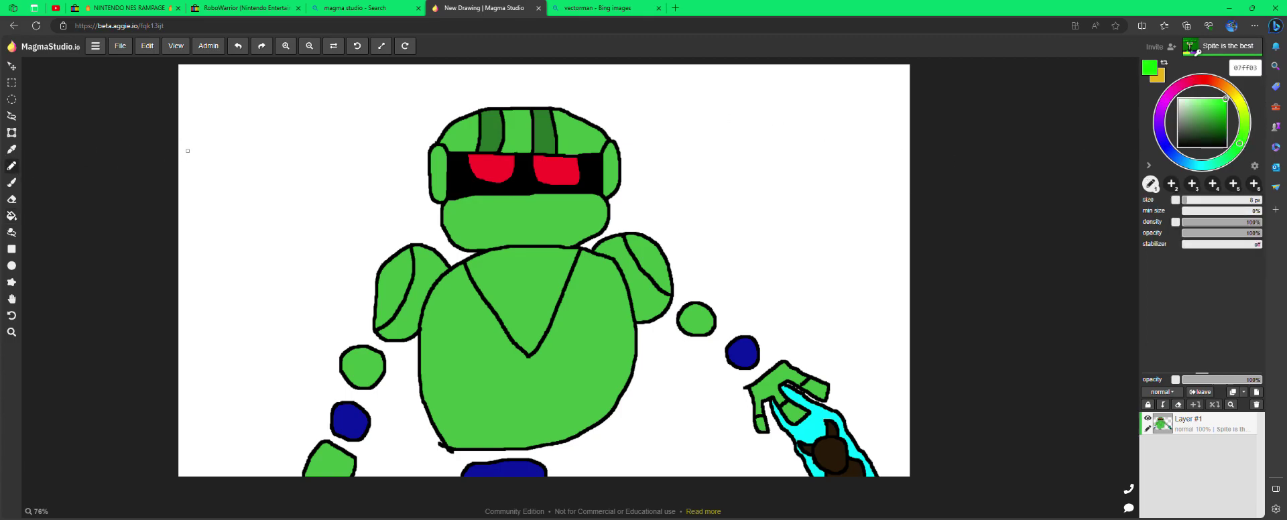
{"action": "mouse_move", "coordinate": [184, 119]}
{"action": "left_mouse_down"}
{"action": "mouse_move", "coordinate": [206, 166]}
{"action": "mouse_move", "coordinate": [222, 122]}
{"action": "left_mouse_up"}
{"action": "mouse_move", "coordinate": [242, 147]}
{"action": "left_mouse_down"}
{"action": "mouse_move", "coordinate": [259, 142]}
{"action": "mouse_move", "coordinate": [232, 143]}
{"action": "mouse_move", "coordinate": [237, 167]}
{"action": "mouse_move", "coordinate": [255, 170]}
{"action": "left_mouse_up"}
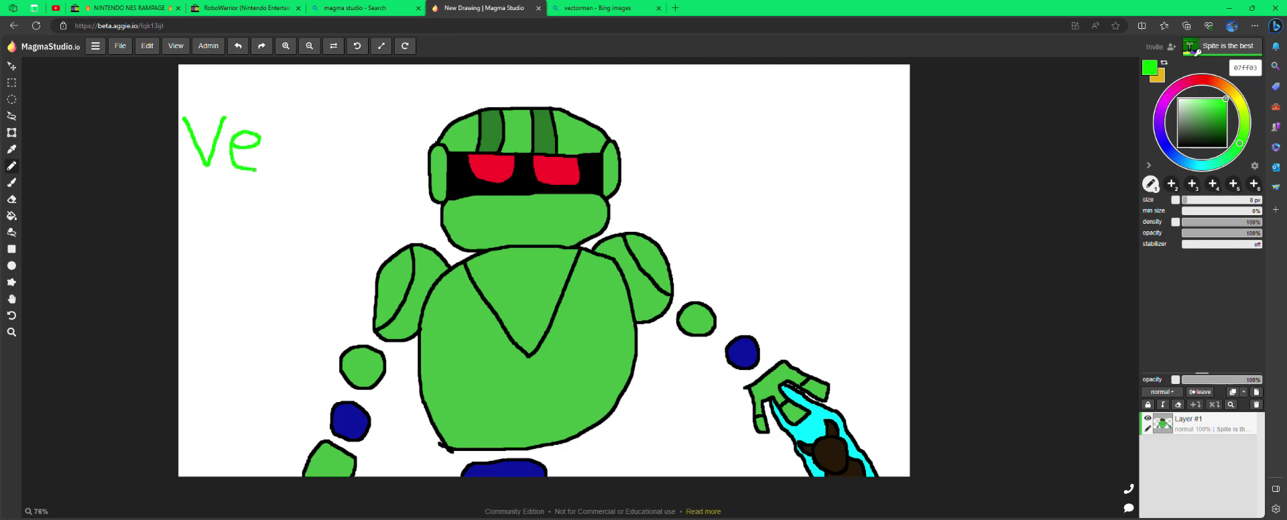
{"action": "mouse_move", "coordinate": [291, 139]}
{"action": "left_mouse_down"}
{"action": "mouse_move", "coordinate": [291, 174]}
{"action": "mouse_move", "coordinate": [303, 155]}
{"action": "mouse_move", "coordinate": [329, 155]}
{"action": "mouse_move", "coordinate": [316, 152]}
{"action": "mouse_move", "coordinate": [319, 176]}
{"action": "mouse_move", "coordinate": [347, 153]}
{"action": "mouse_move", "coordinate": [360, 171]}
{"action": "mouse_move", "coordinate": [345, 170]}
{"action": "mouse_move", "coordinate": [378, 173]}
{"action": "mouse_move", "coordinate": [404, 143]}
{"action": "left_mouse_up"}
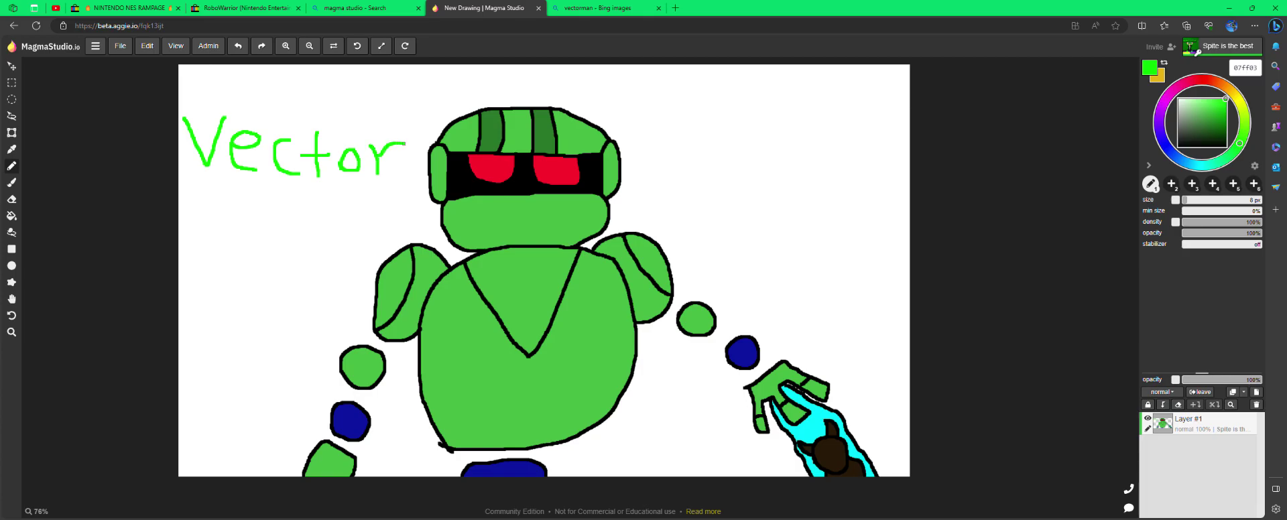
{"action": "mouse_move", "coordinate": [652, 181]}
{"action": "left_mouse_down"}
{"action": "mouse_move", "coordinate": [669, 139]}
{"action": "mouse_move", "coordinate": [694, 174]}
{"action": "mouse_move", "coordinate": [714, 136]}
{"action": "mouse_move", "coordinate": [727, 175]}
{"action": "mouse_move", "coordinate": [758, 148]}
{"action": "mouse_move", "coordinate": [768, 174]}
{"action": "mouse_move", "coordinate": [772, 157]}
{"action": "mouse_move", "coordinate": [781, 178]}
{"action": "mouse_move", "coordinate": [804, 177]}
{"action": "mouse_move", "coordinate": [820, 135]}
{"action": "mouse_move", "coordinate": [844, 177]}
{"action": "left_mouse_up"}
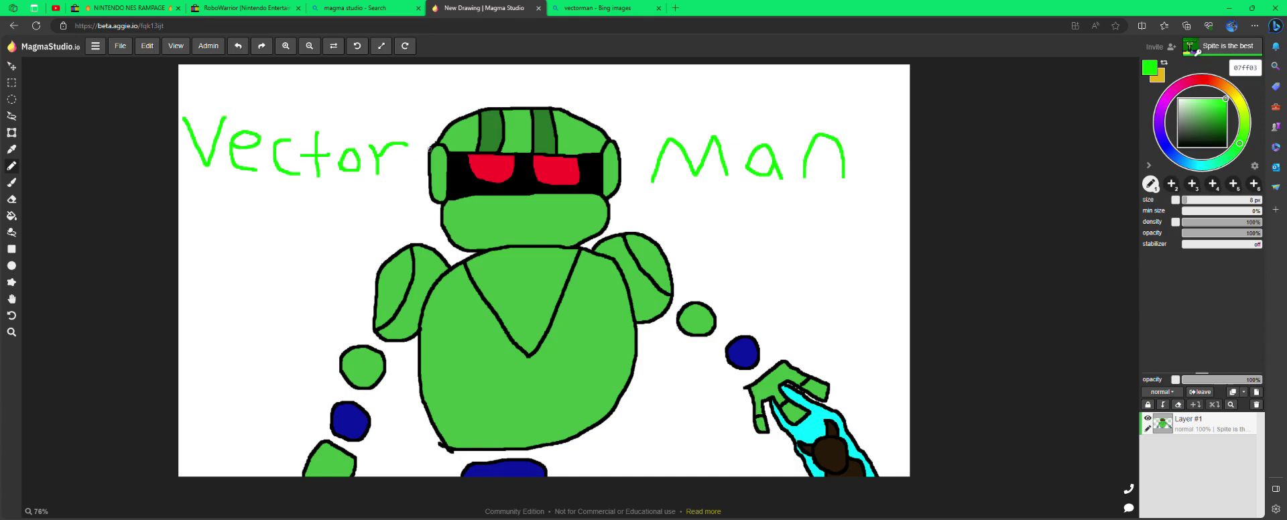
{"action": "left_click", "coordinate": [11, 299]}
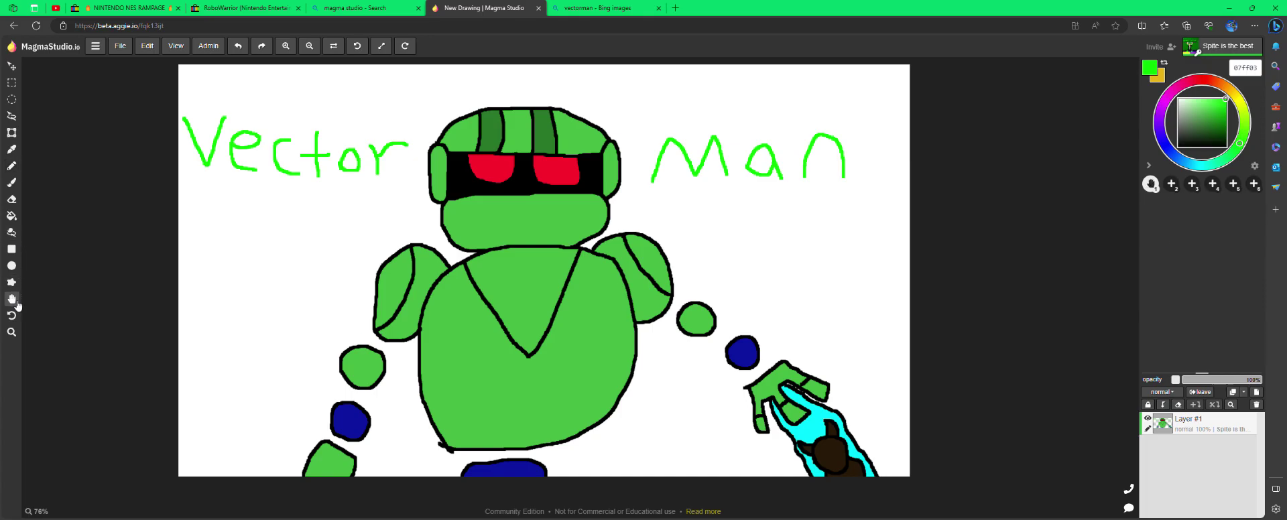